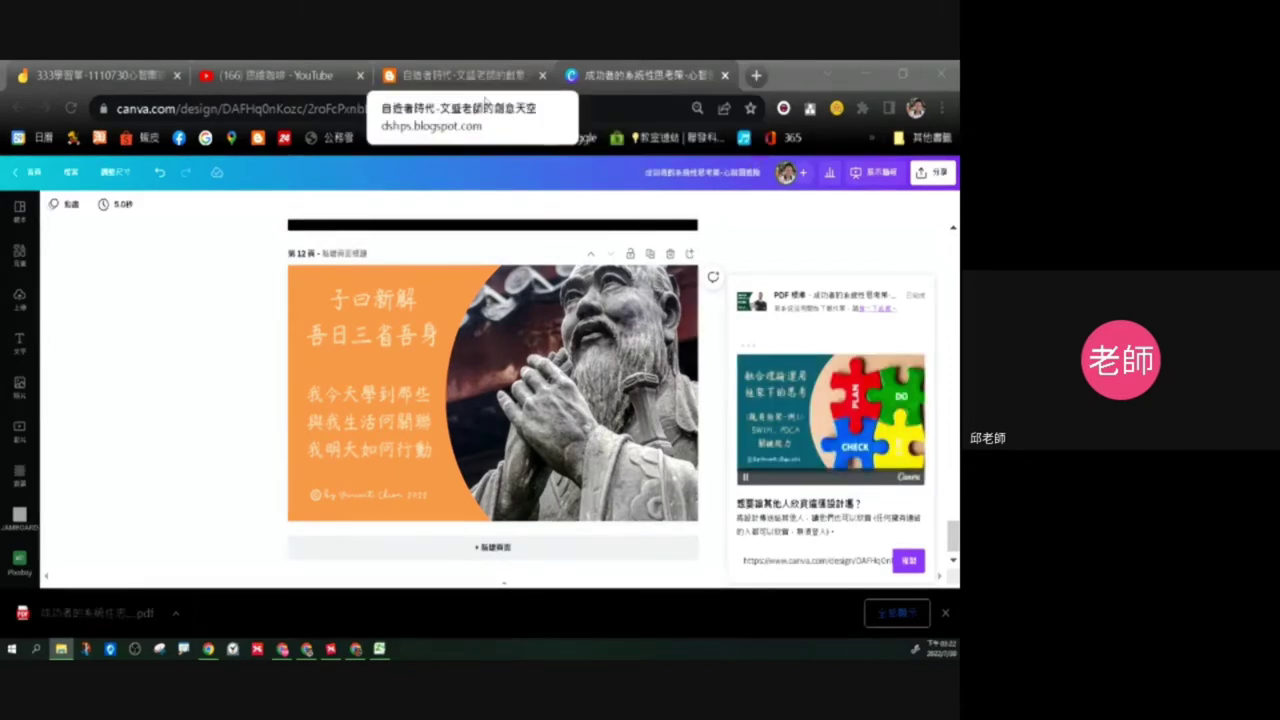
# Step: From the teacher's blog sidebar, follow the second link to the 資料繳交 Drive folder
pyautogui.click(460, 75)
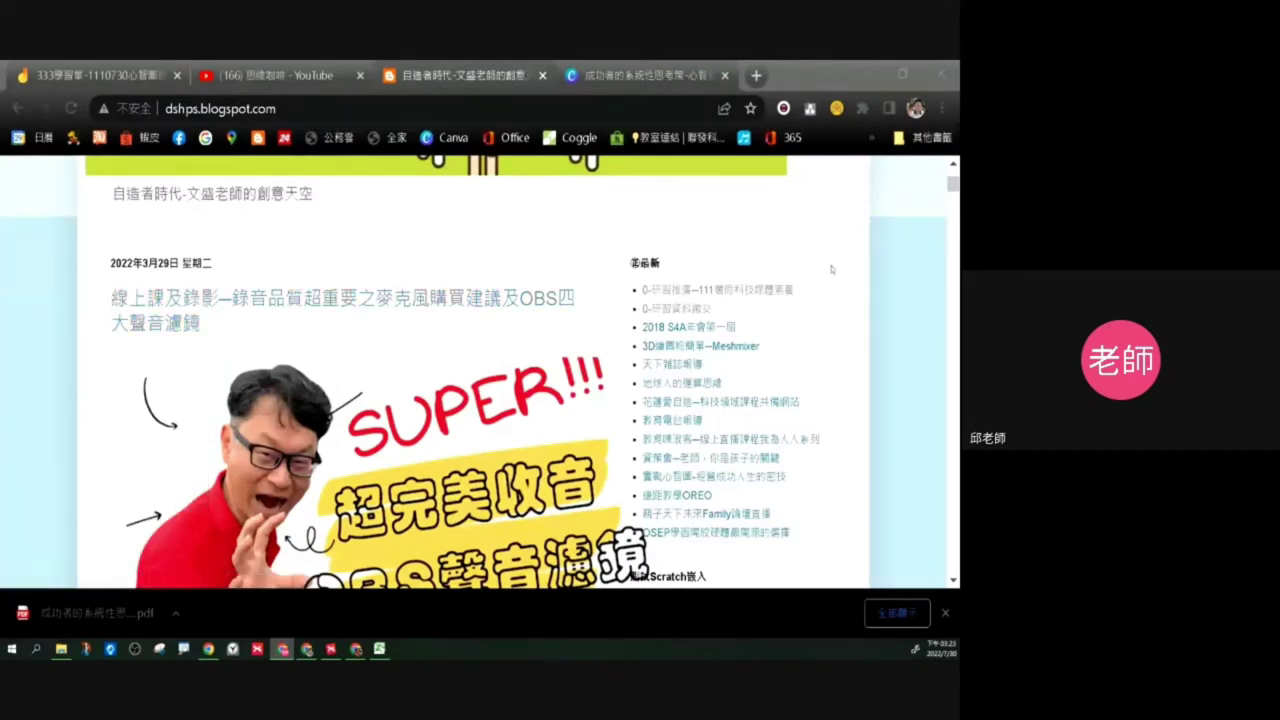
pyautogui.scroll(5, 856, 277)
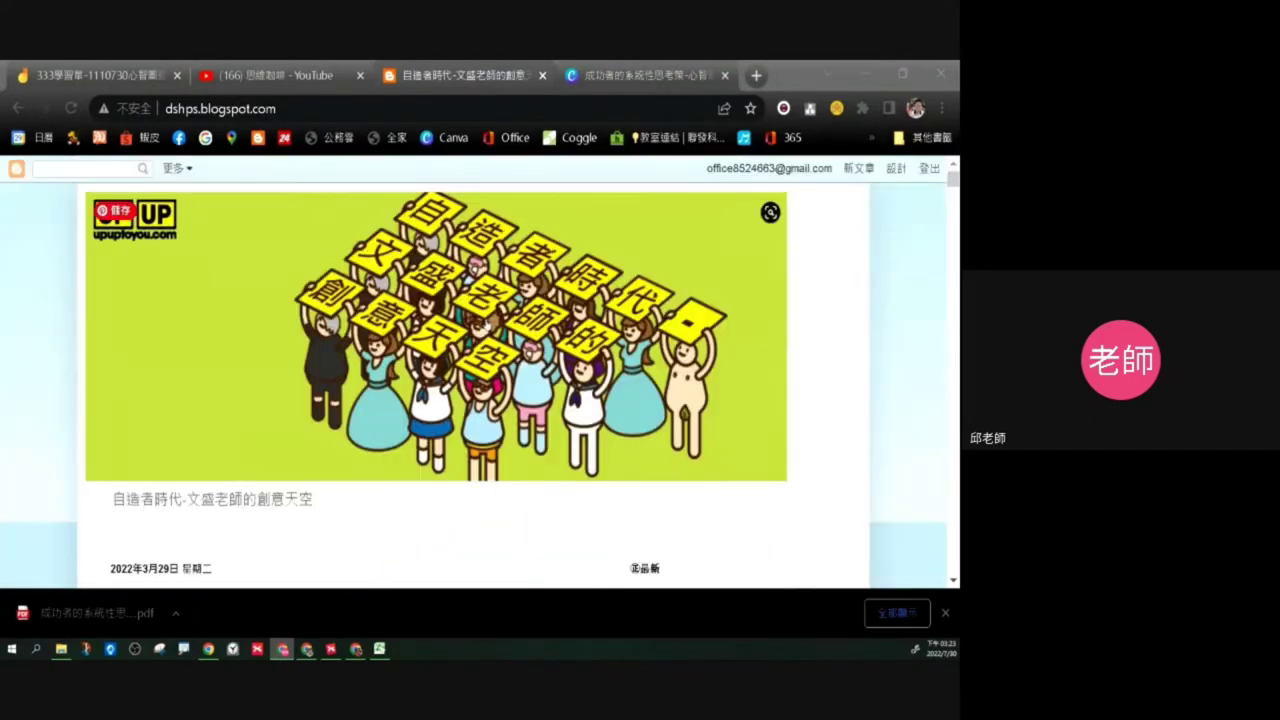
pyautogui.scroll(-3, 710, 376)
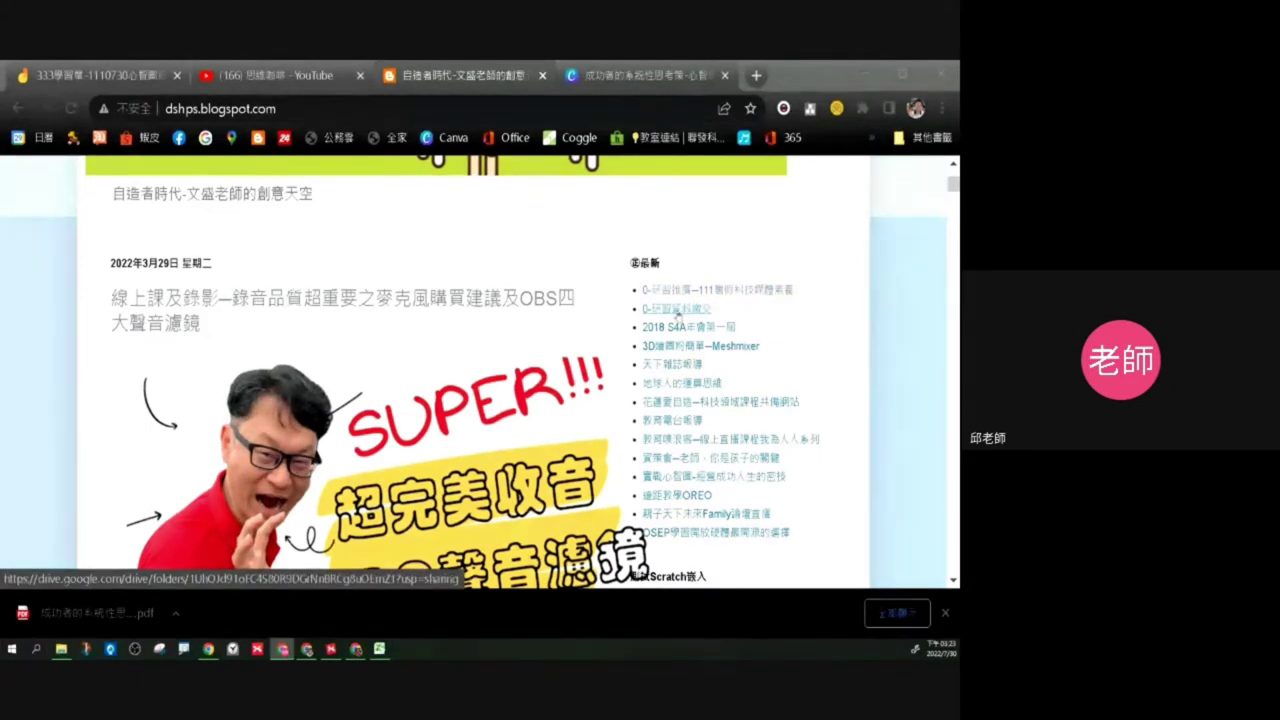
pyautogui.click(686, 313)
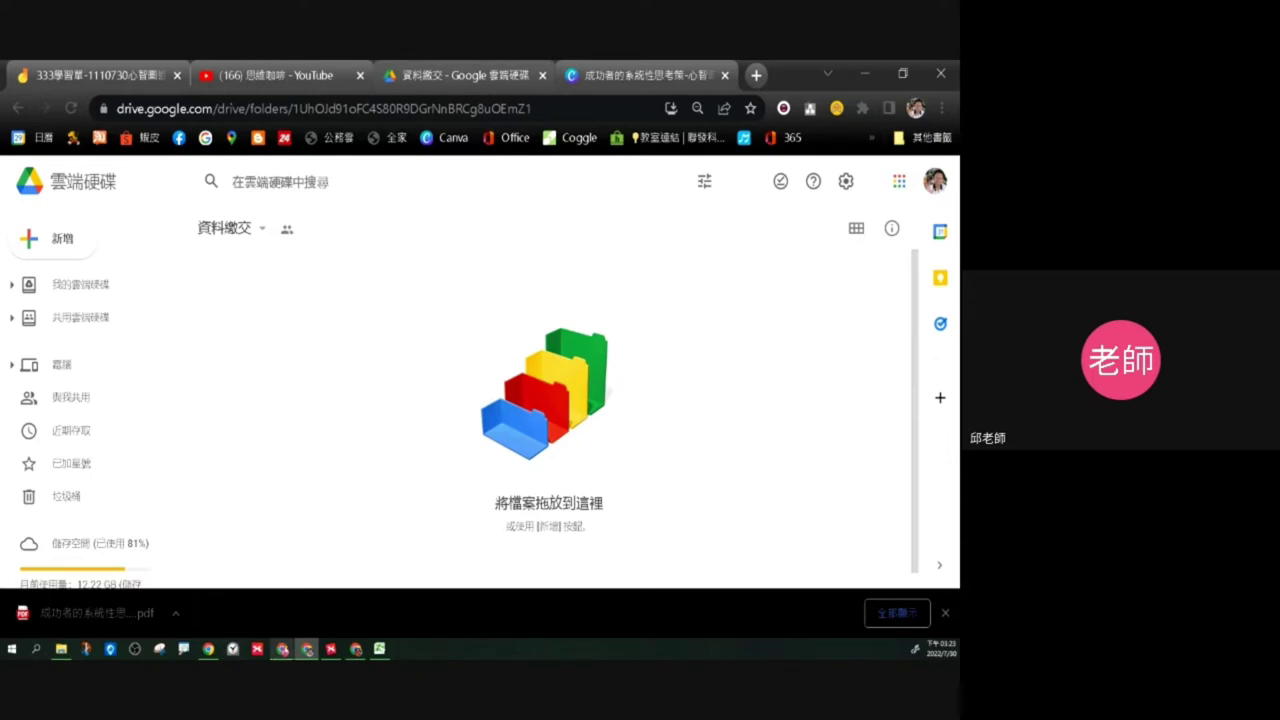
# Step: In the 0730 folder, rename 110 後設認知 so it begins with the author's name
pyautogui.click(61, 650)
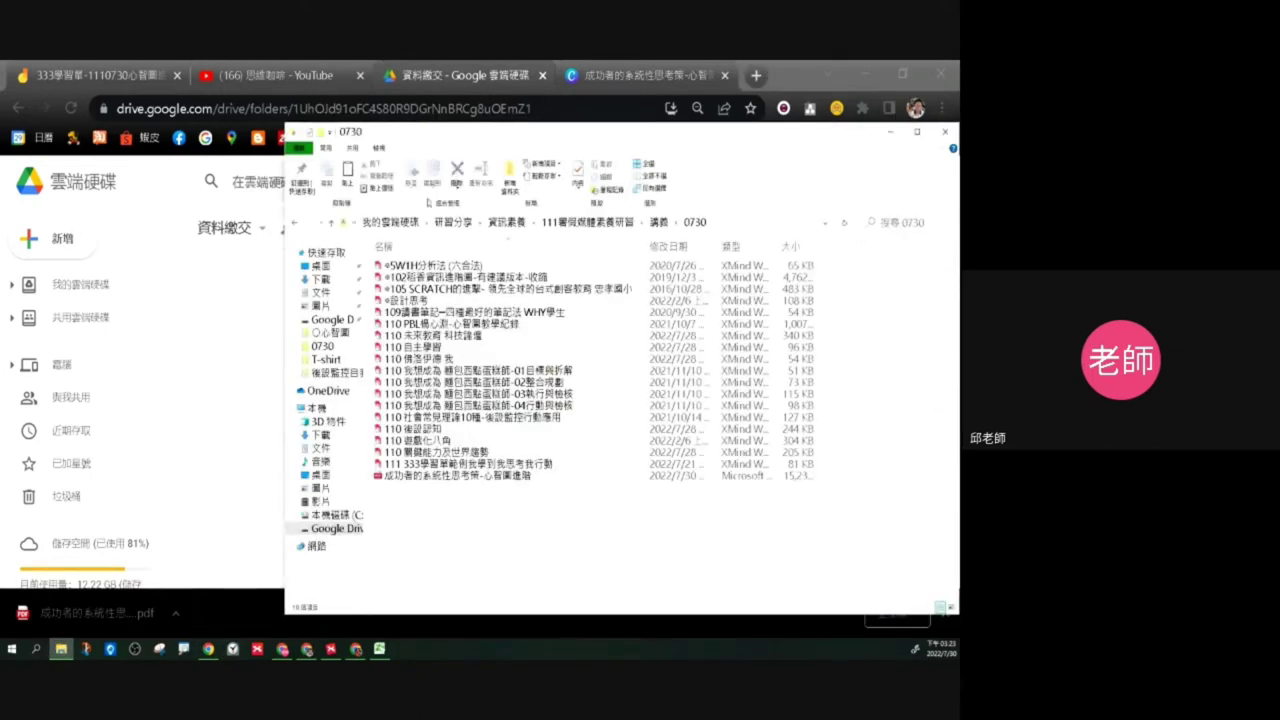
pyautogui.click(438, 430)
pyautogui.click(440, 429)
pyautogui.click(444, 429)
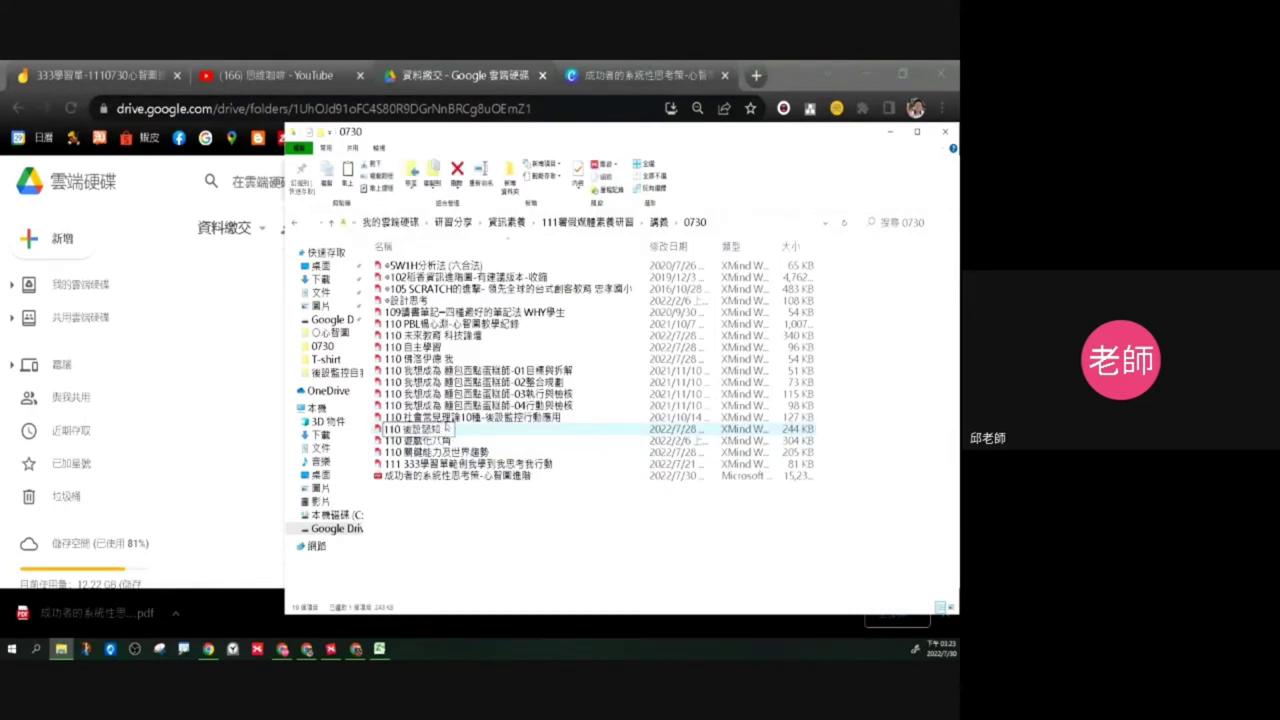
pyautogui.press('Delete')
pyautogui.press('Delete')
pyautogui.press('Delete')
pyautogui.press('Delete')
pyautogui.press('Delete')
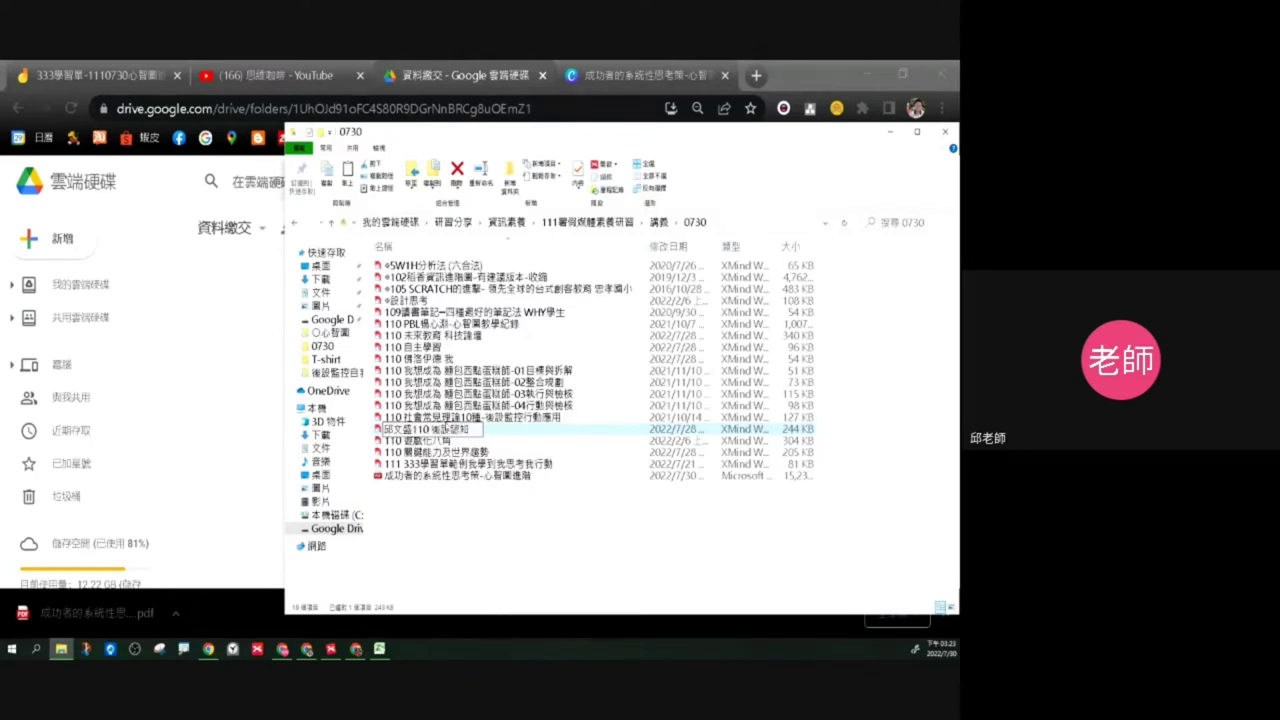
pyautogui.press('Return')
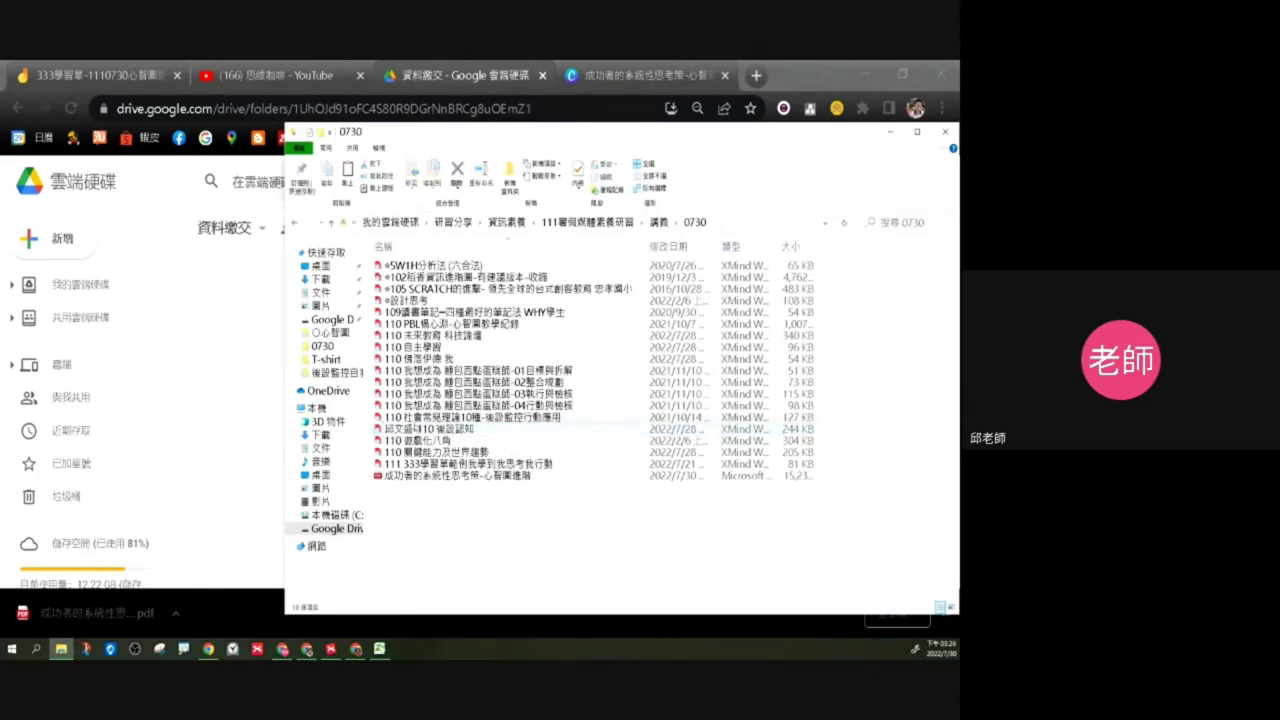
# Step: Drag the renamed 110 後設認知 .xmind file into 資料繳交 and refresh to confirm the upload
pyautogui.moveTo(414, 430); pyautogui.dragTo(248, 358)
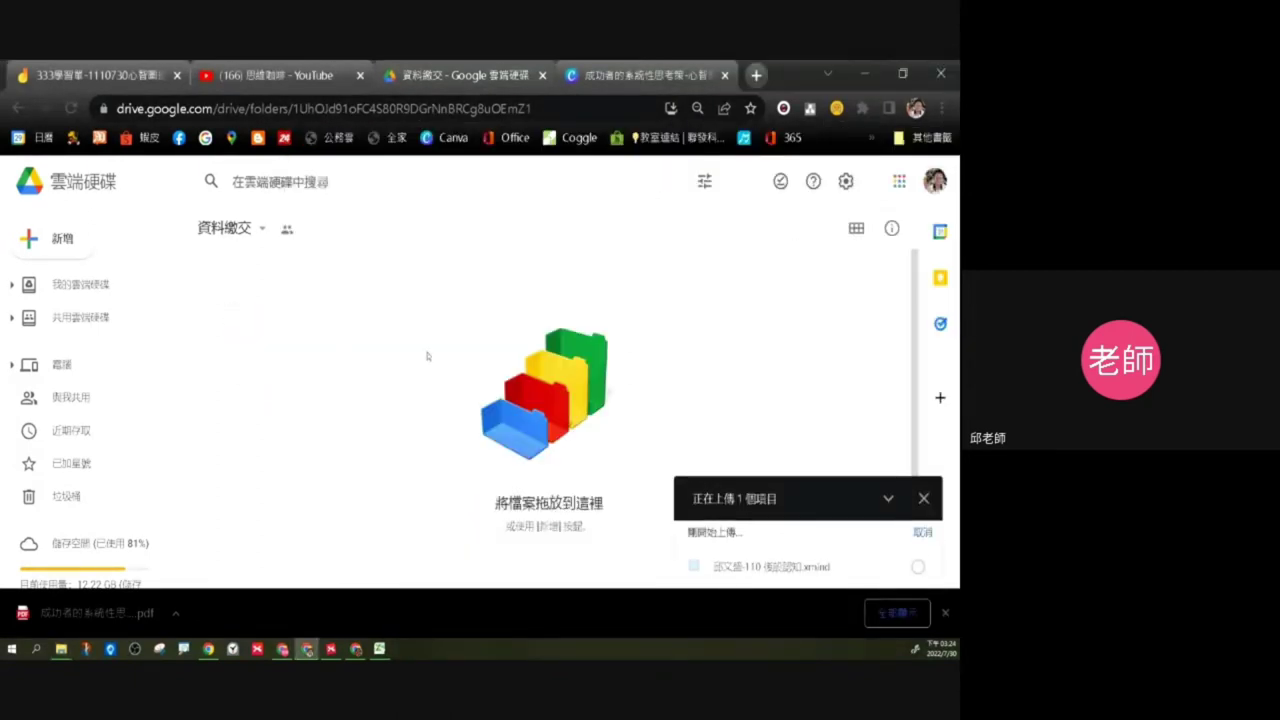
pyautogui.rightClick(357, 331)
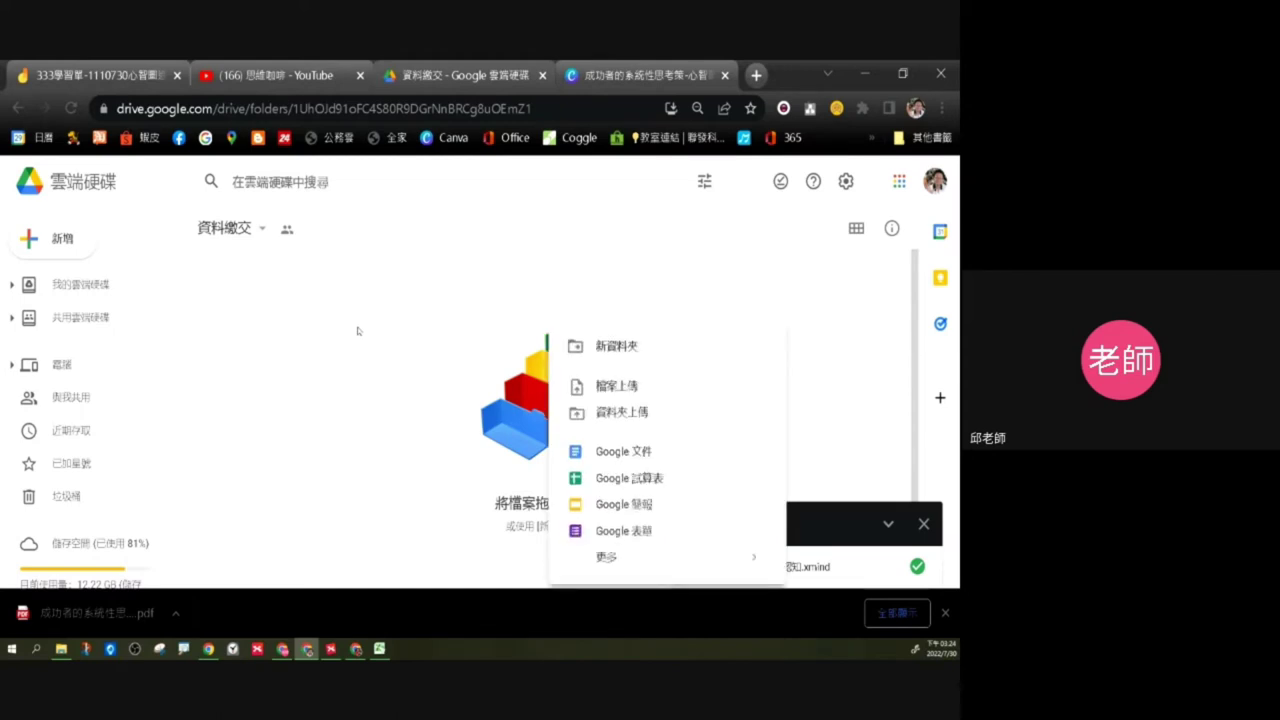
pyautogui.click(290, 181)
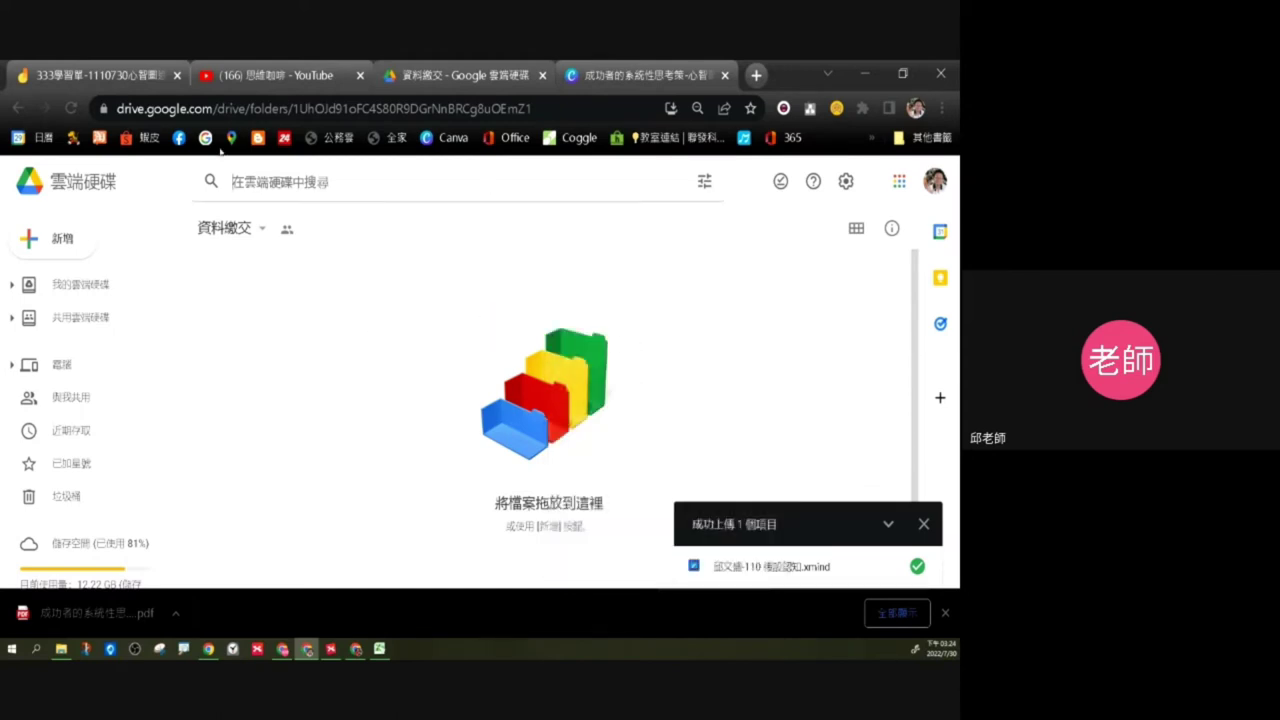
pyautogui.click(68, 108)
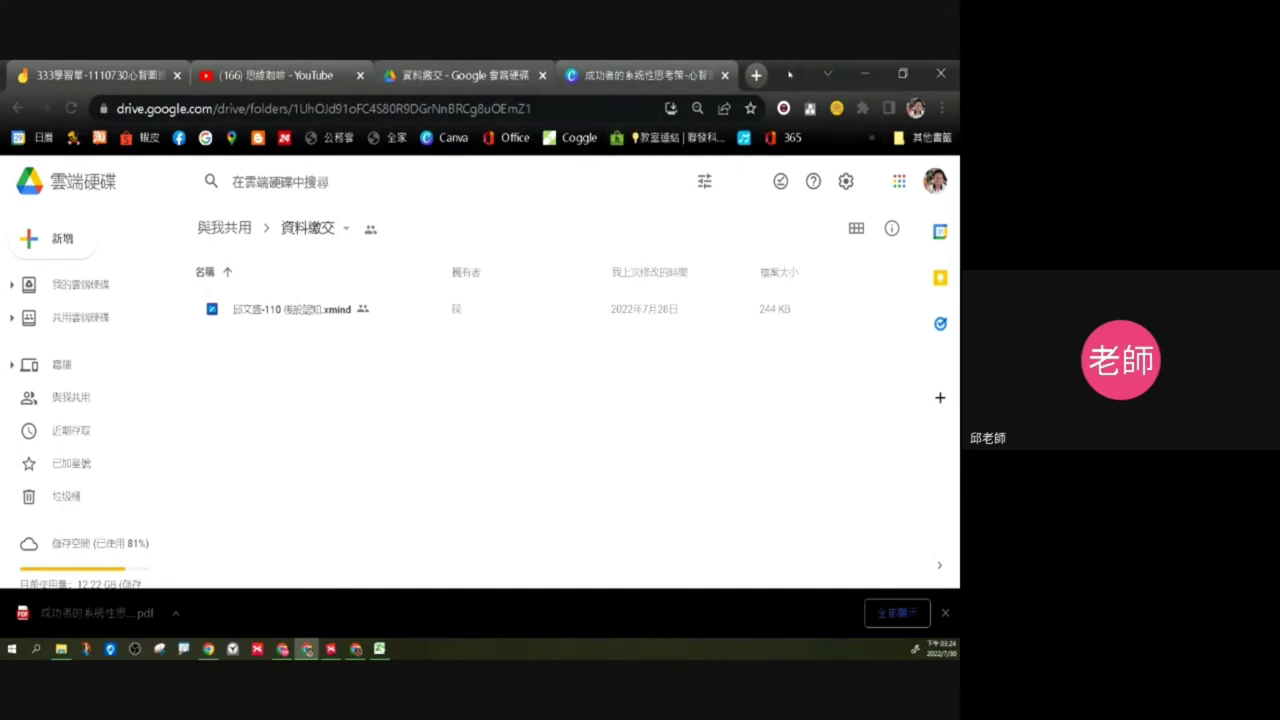
# Step: Move Chrome aside, show the desktop, then return to the 心智圖進階課程—333學習單 Forms editor
pyautogui.moveTo(789, 74); pyautogui.dragTo(0, 241)
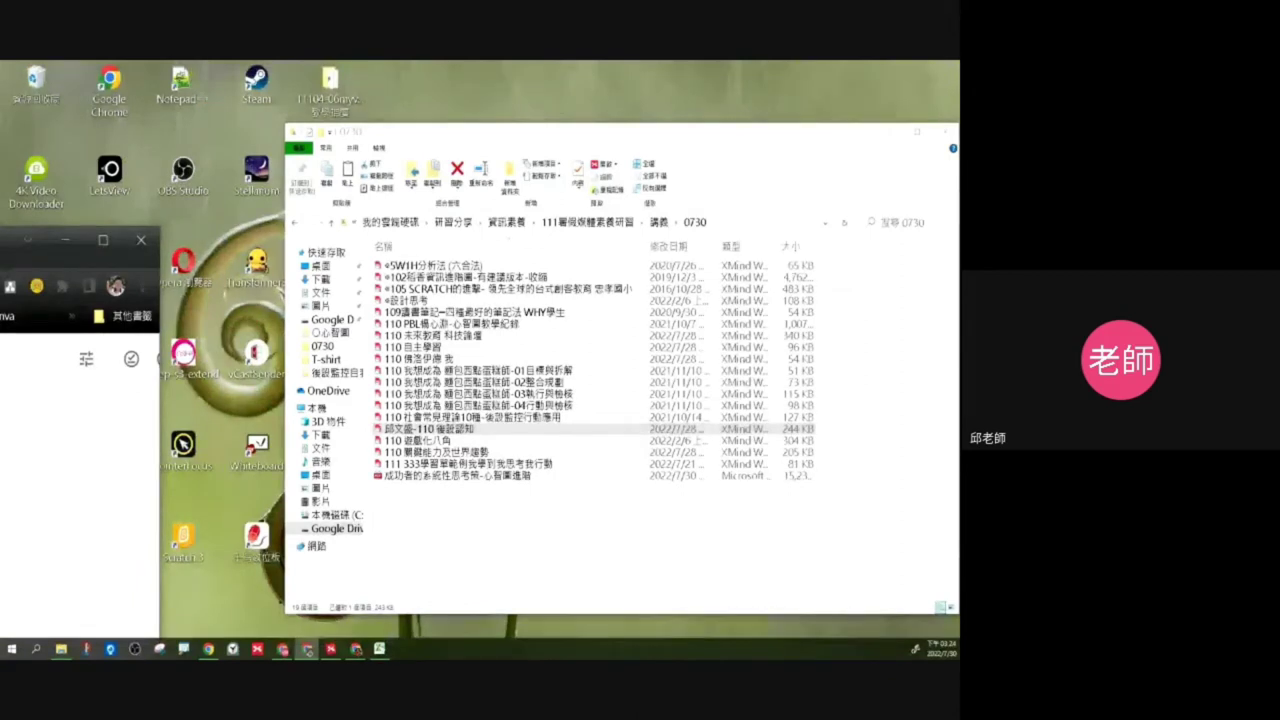
pyautogui.press('super+d')
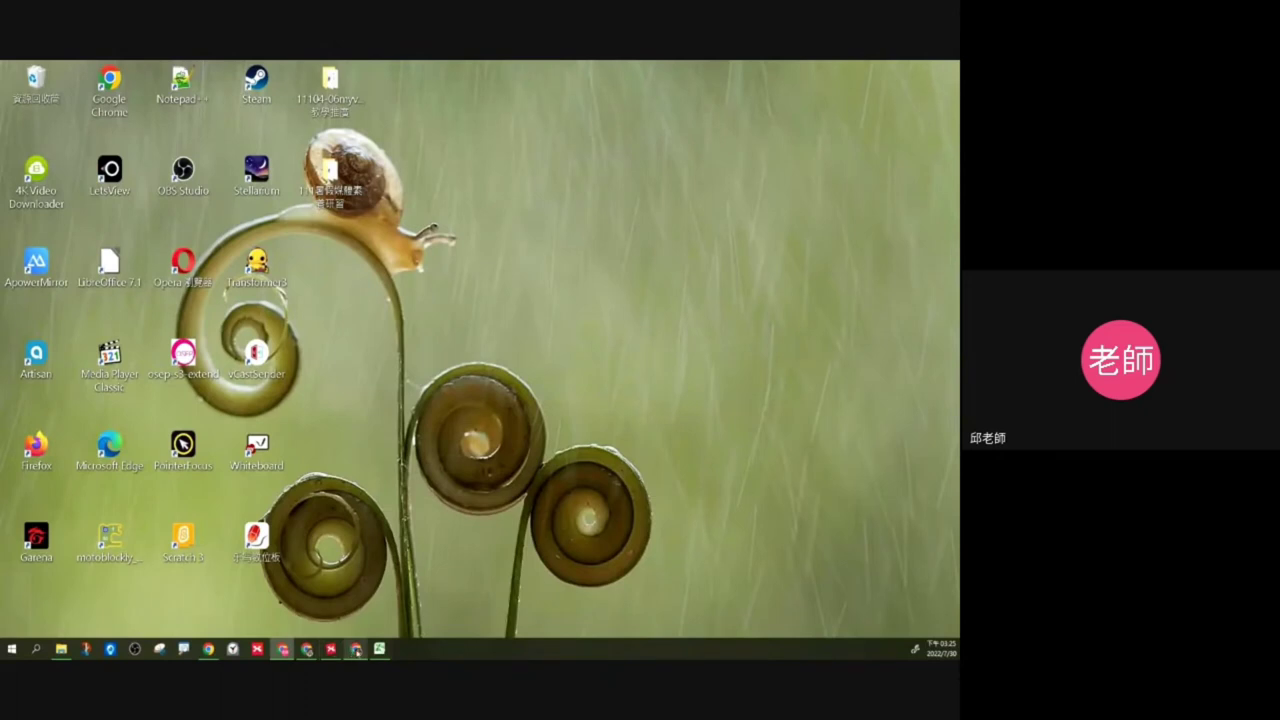
pyautogui.moveTo(356, 651)
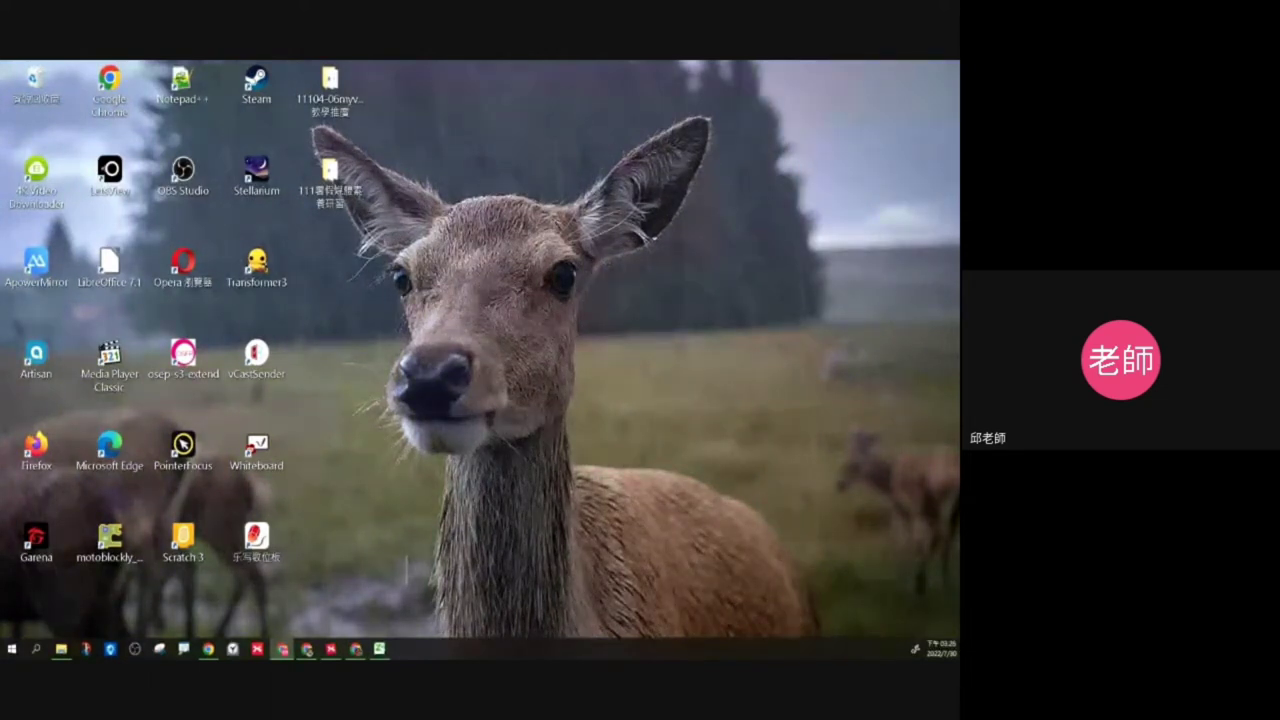
pyautogui.hotkey('alt', 'Tab')
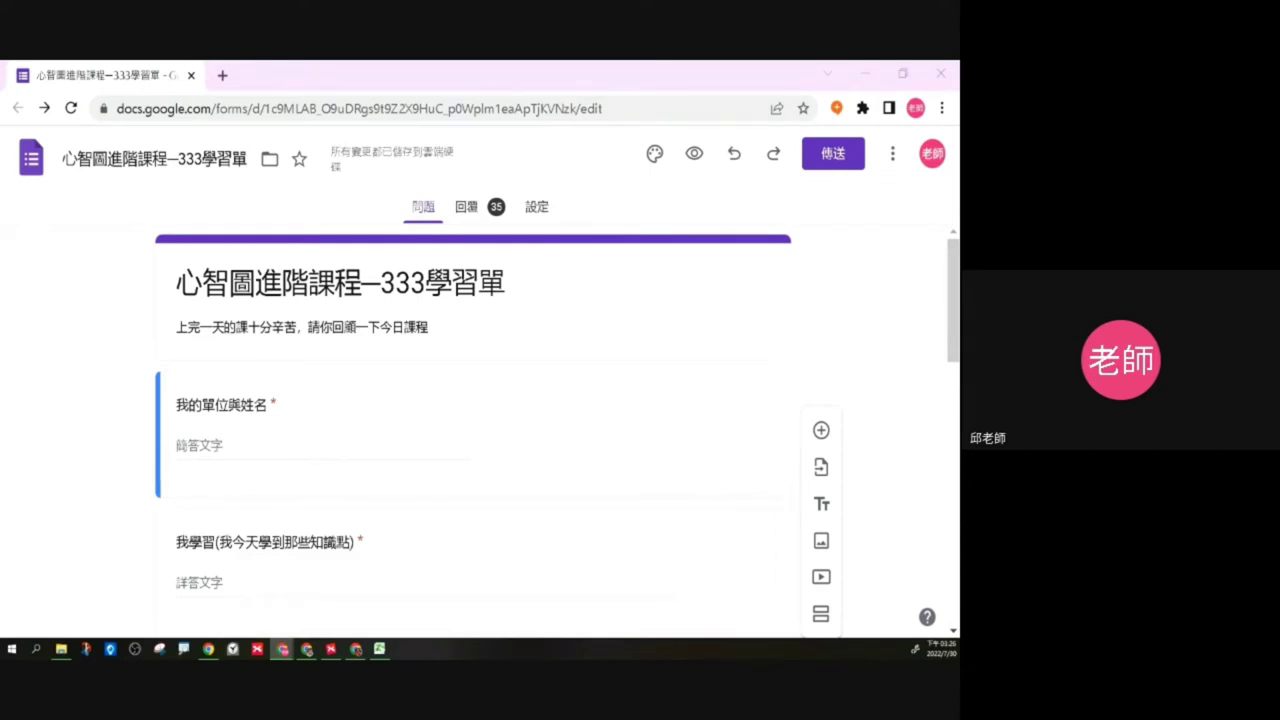
# Step: Activate the 333學習單 Forms window and minimise Chrome to reveal the desktop
pyautogui.click(113, 297)
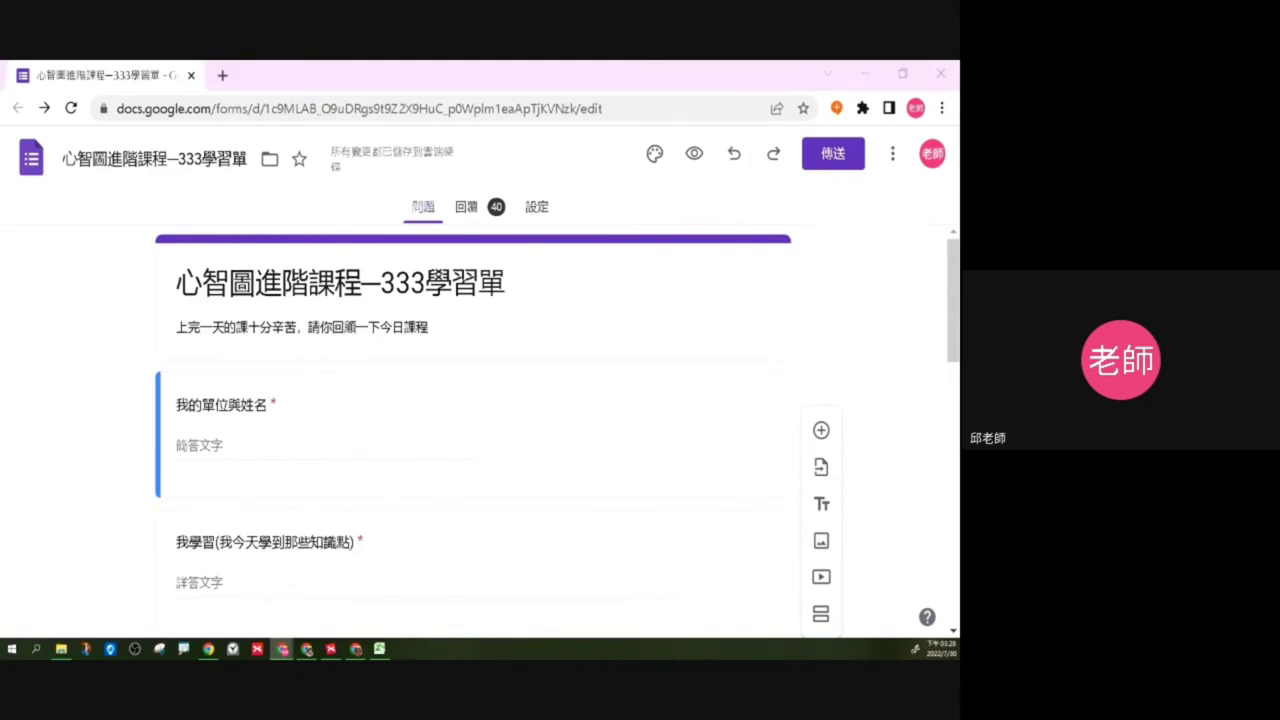
pyautogui.click(865, 73)
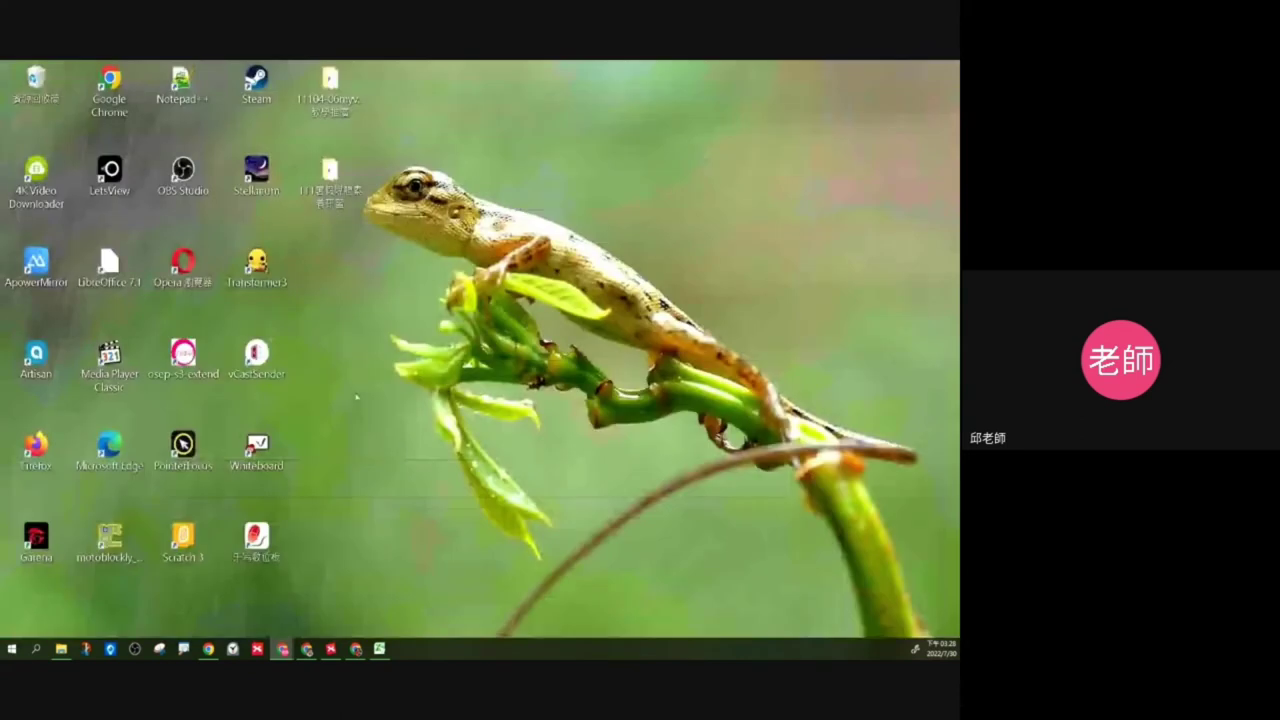
# Step: Open Personalization from the desktop, keep the 幻燈片秀 slideshow background, and go to Themes
pyautogui.rightClick(359, 313)
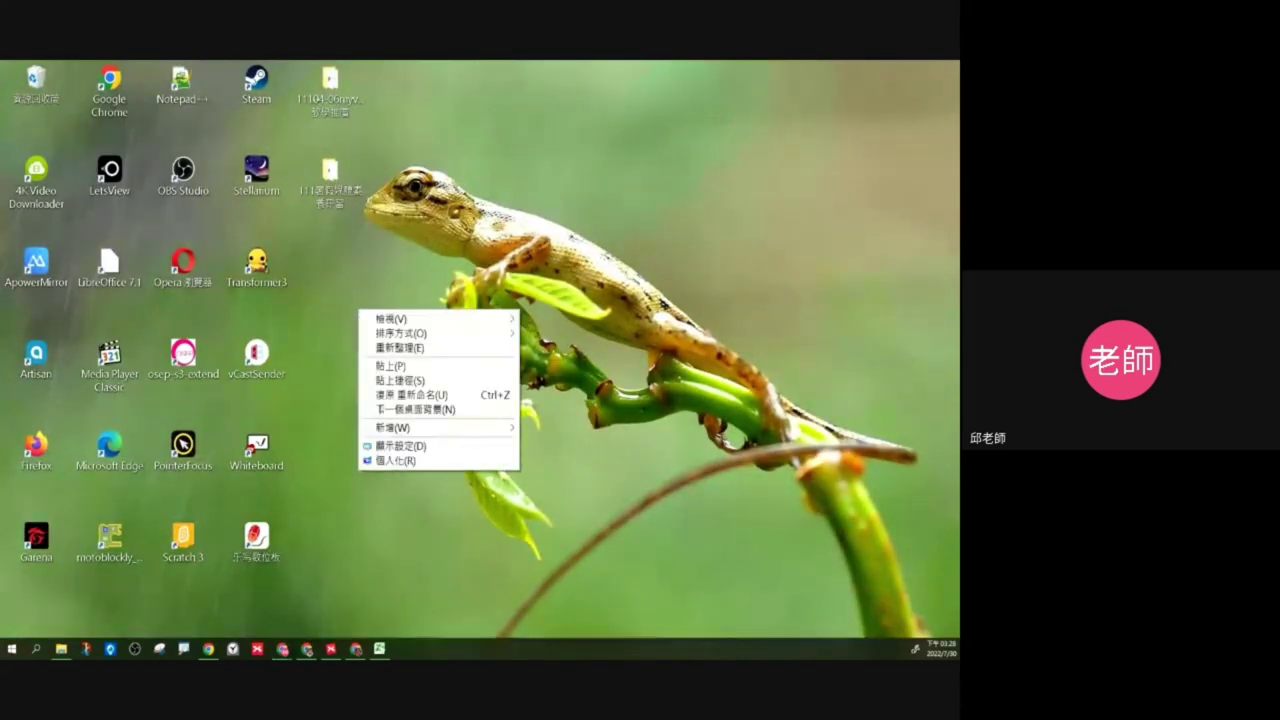
pyautogui.click(419, 461)
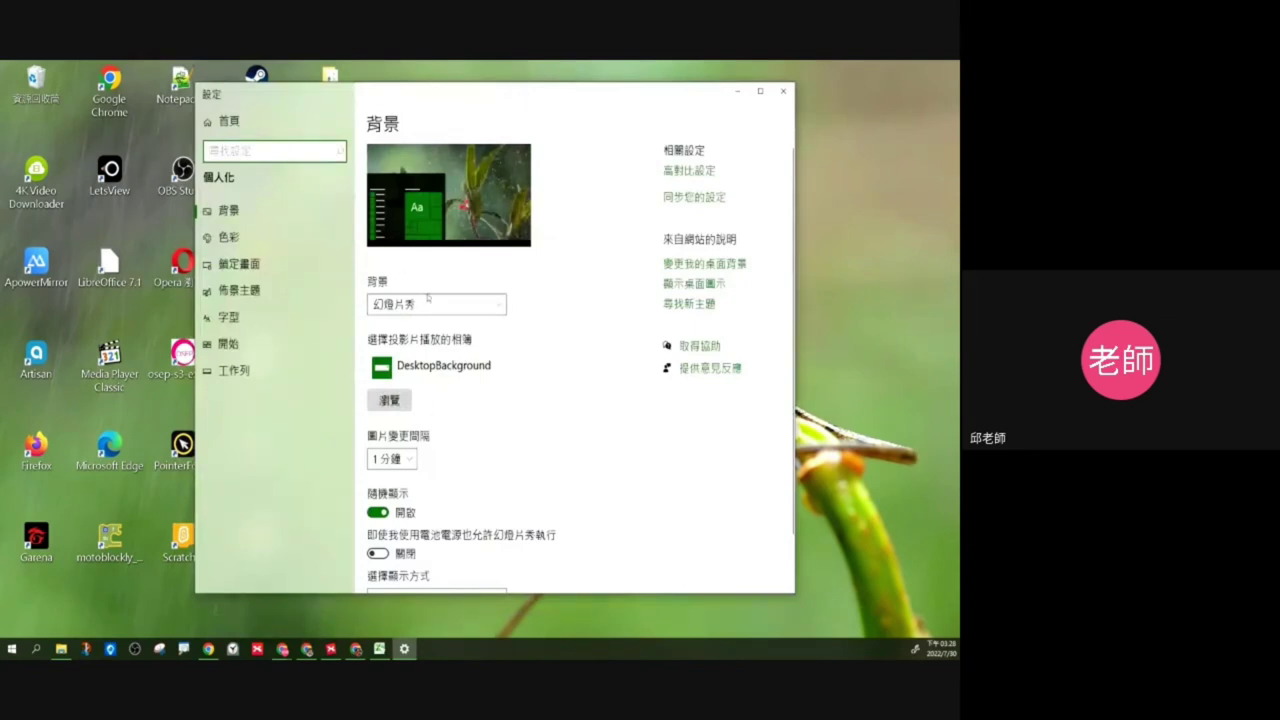
pyautogui.click(407, 312)
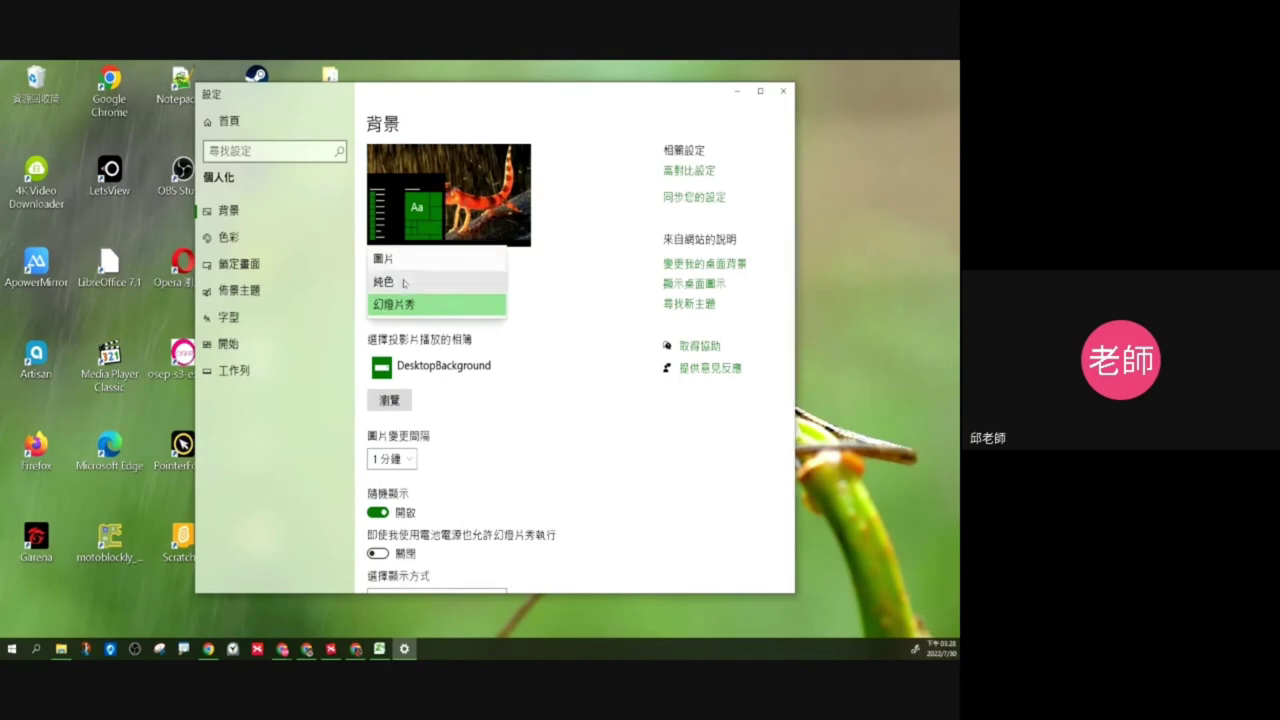
pyautogui.click(554, 432)
pyautogui.scroll(-1, 555, 427)
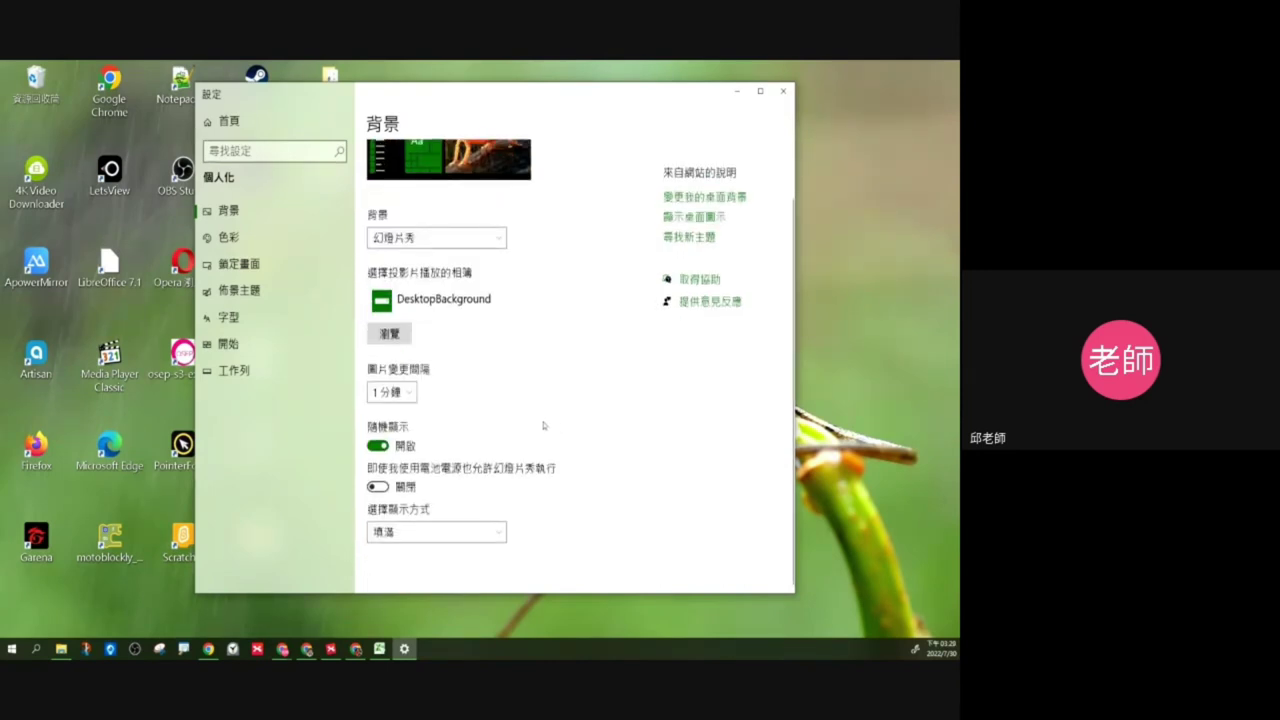
pyautogui.click(277, 293)
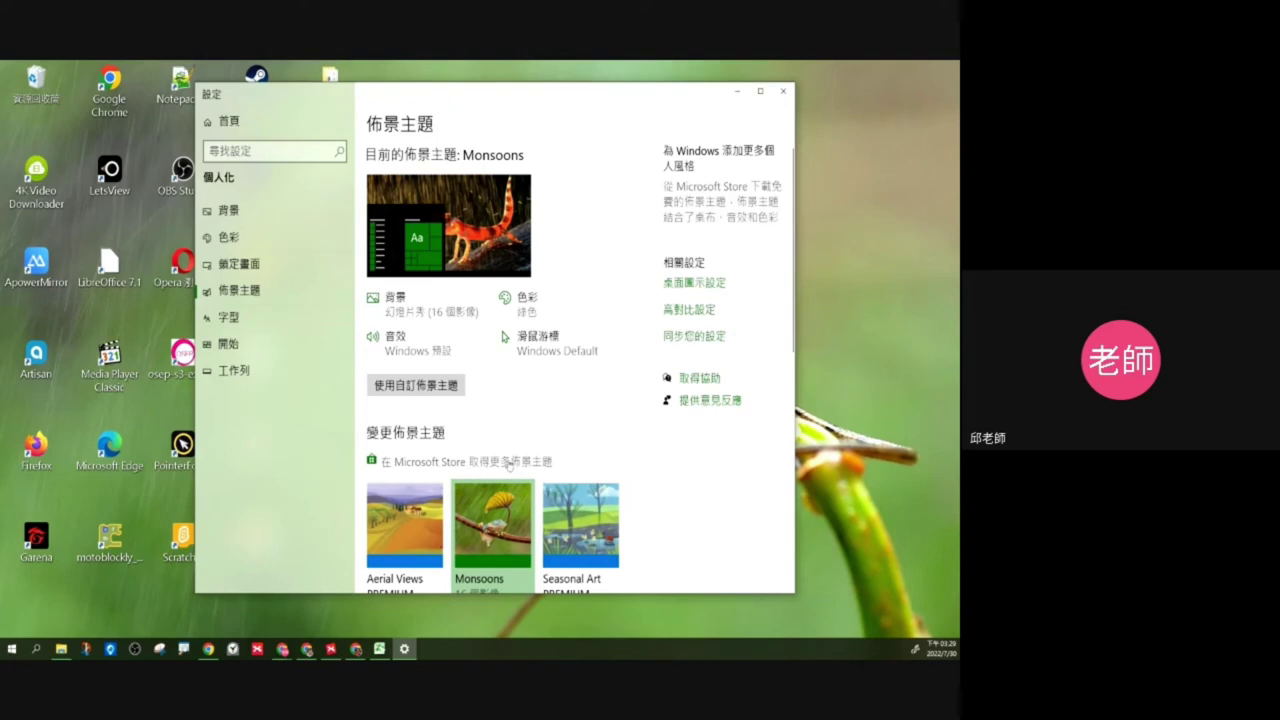
# Step: Try getting the Whales and Dolphins PREMIUM theme from Microsoft Store, dismissing the sign-in prompt twice
pyautogui.click(508, 465)
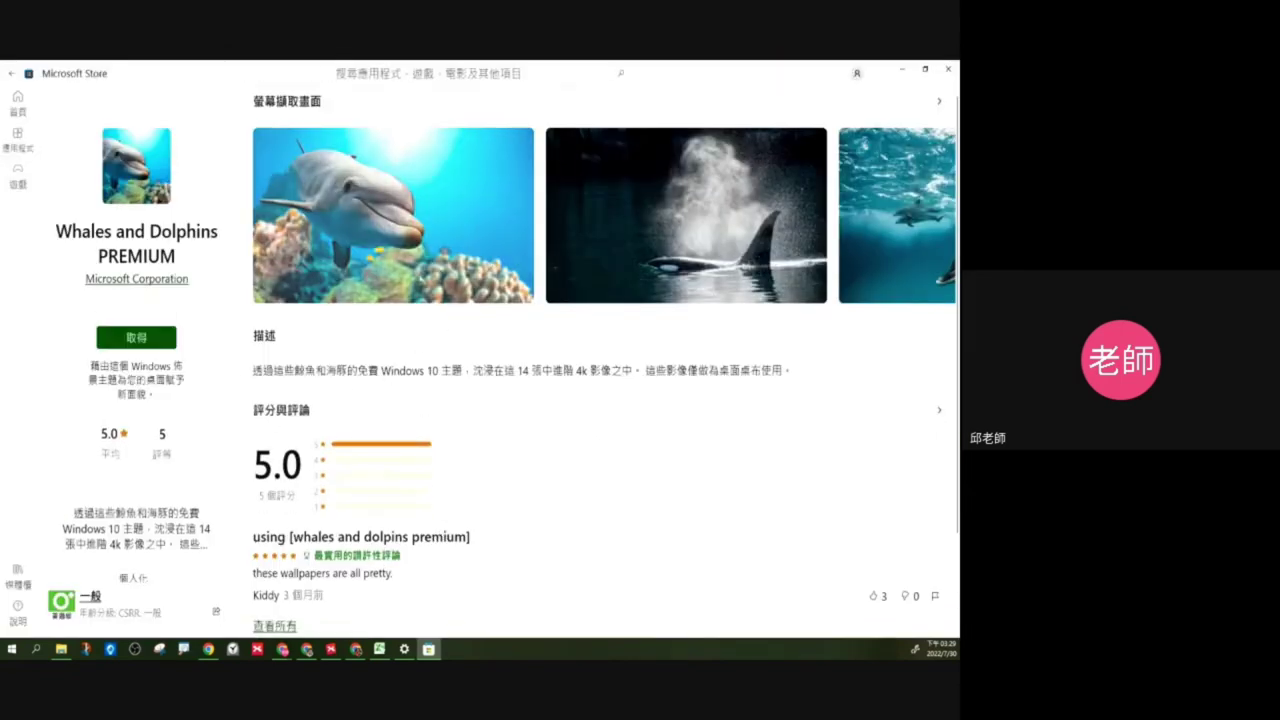
pyautogui.click(148, 339)
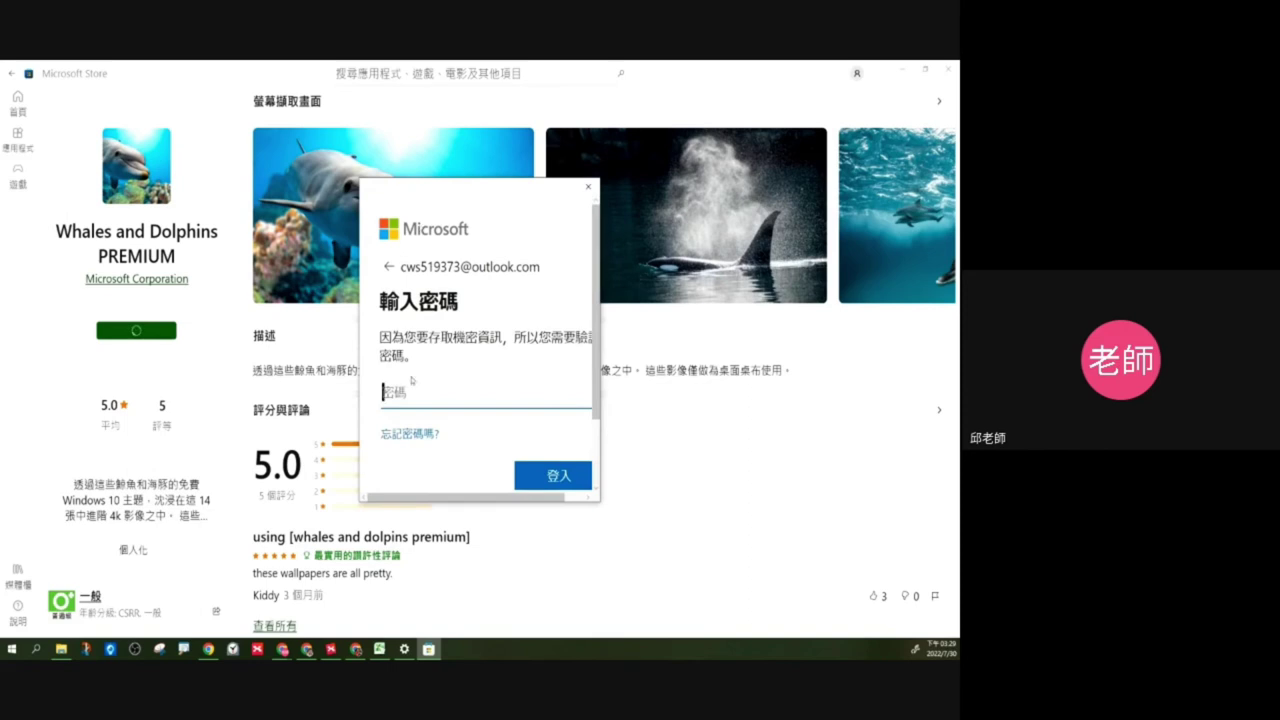
pyautogui.click(589, 187)
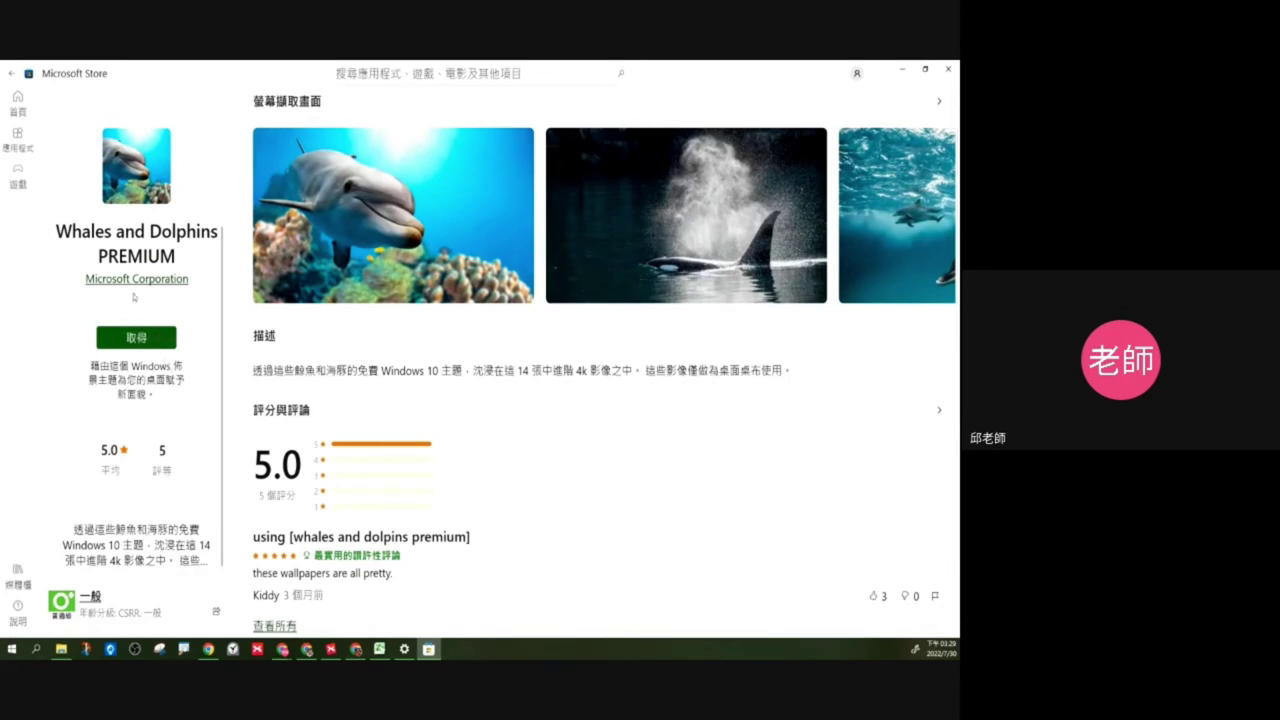
pyautogui.click(136, 337)
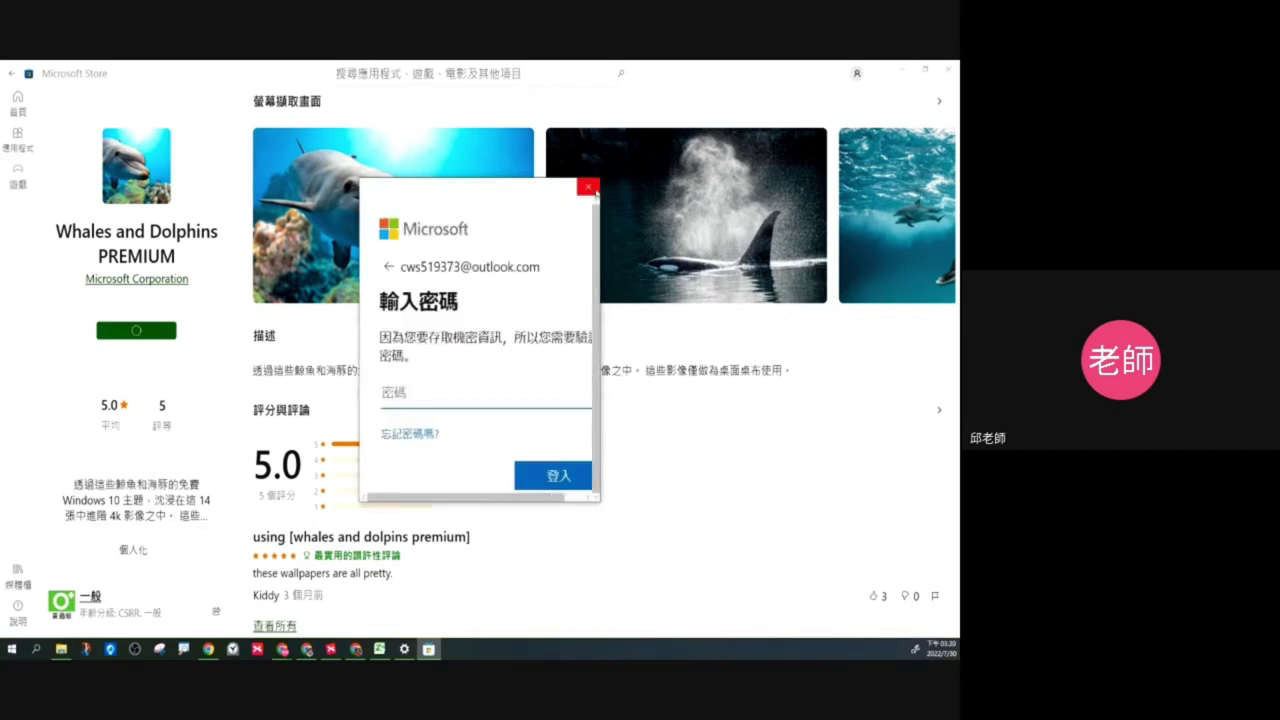
pyautogui.click(588, 187)
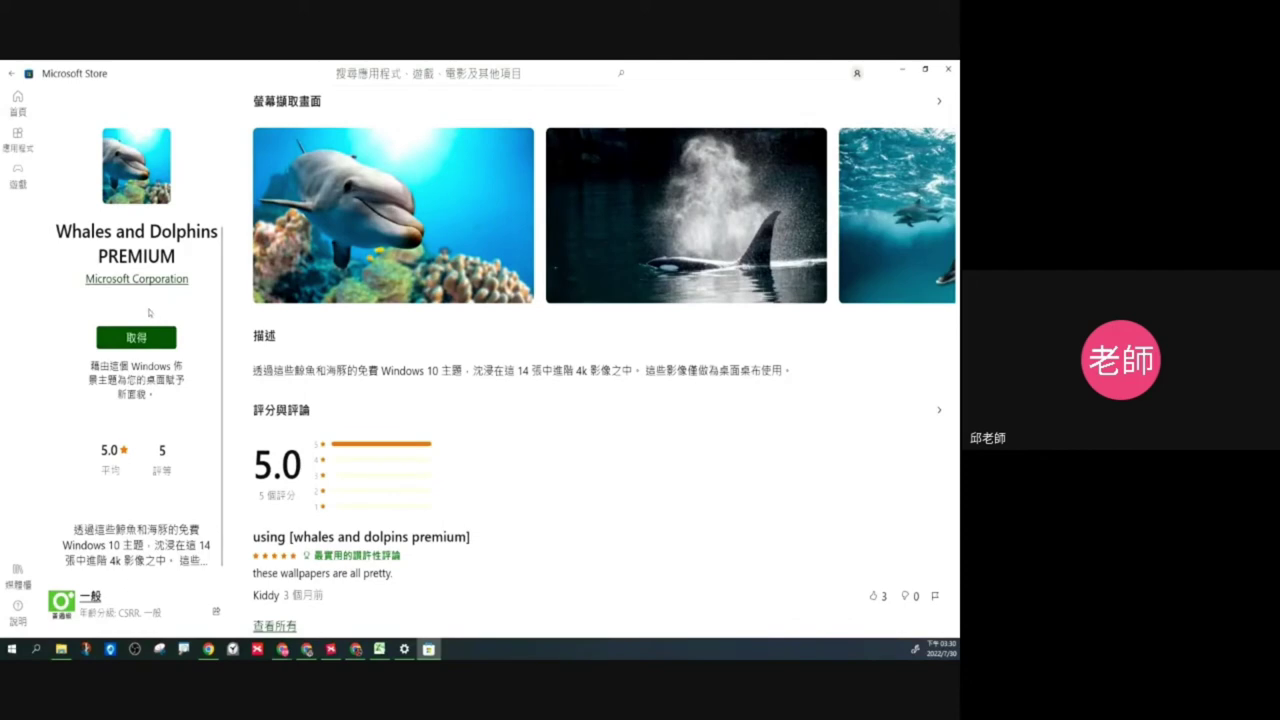
# Step: Minimise the Store, apply the Aerial Views theme in Settings, and close Settings
pyautogui.click(895, 71)
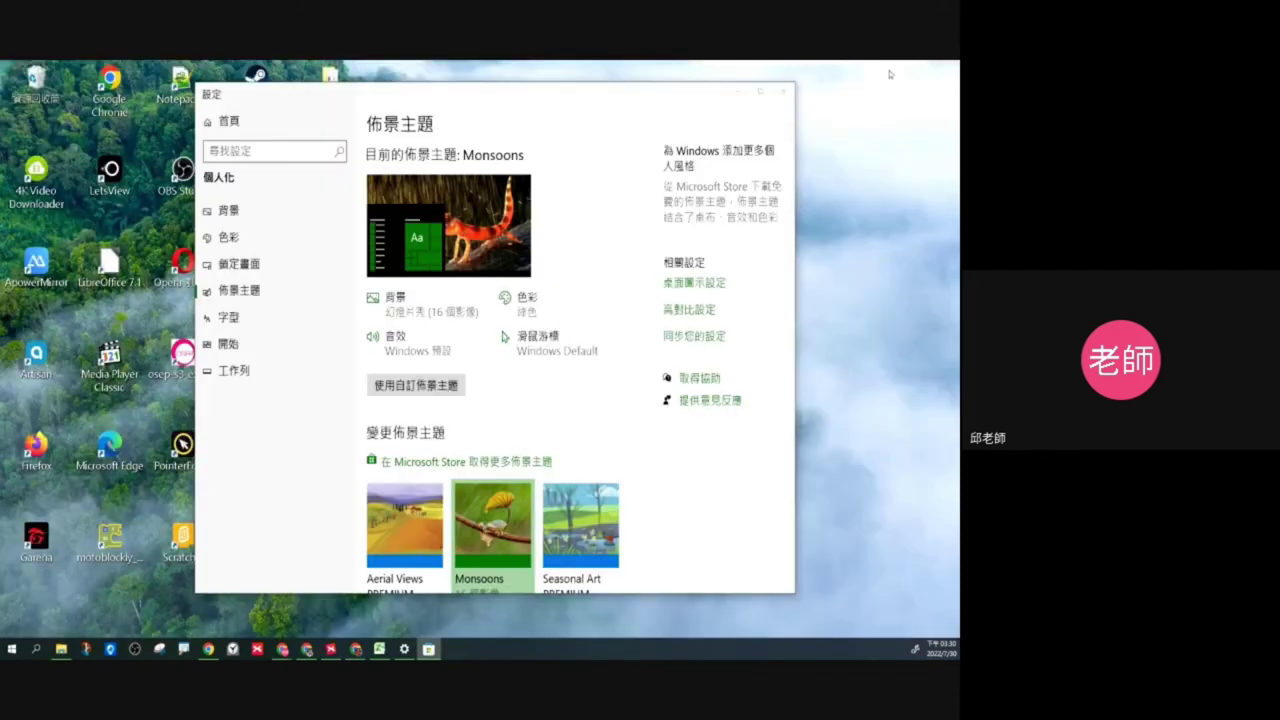
pyautogui.moveTo(496, 97); pyautogui.dragTo(427, 169)
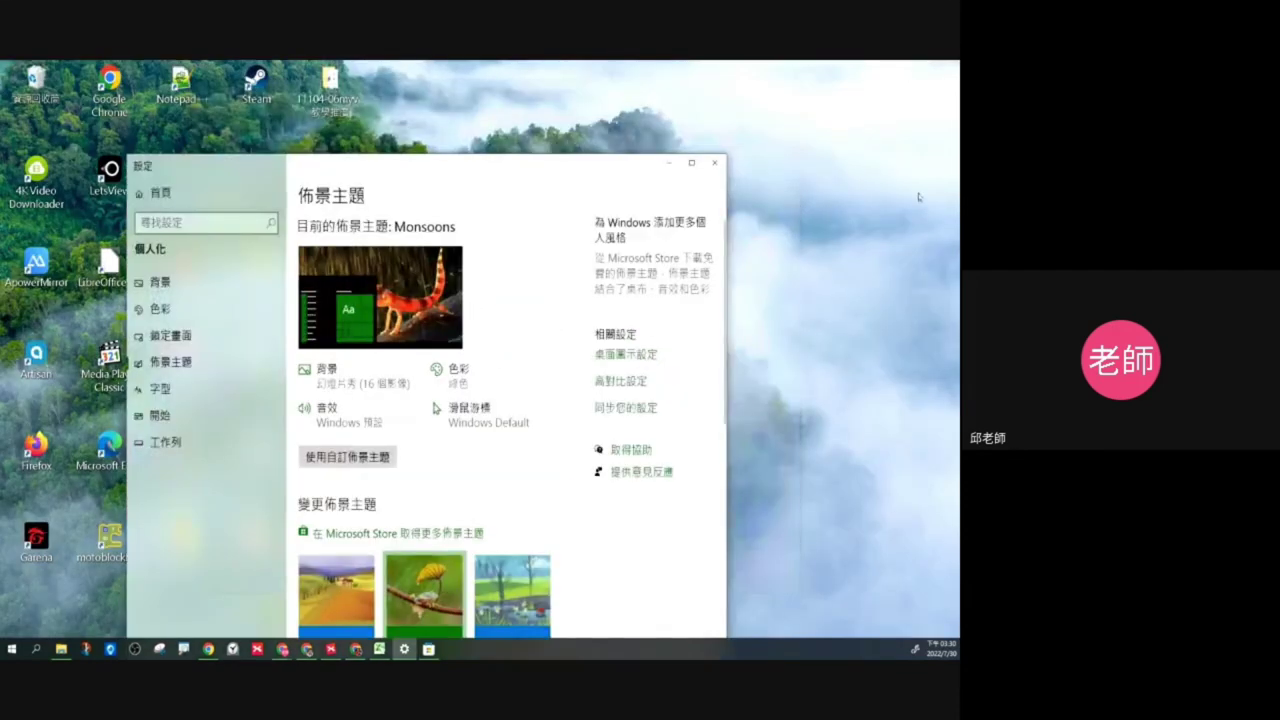
pyautogui.moveTo(576, 172); pyautogui.dragTo(674, 118)
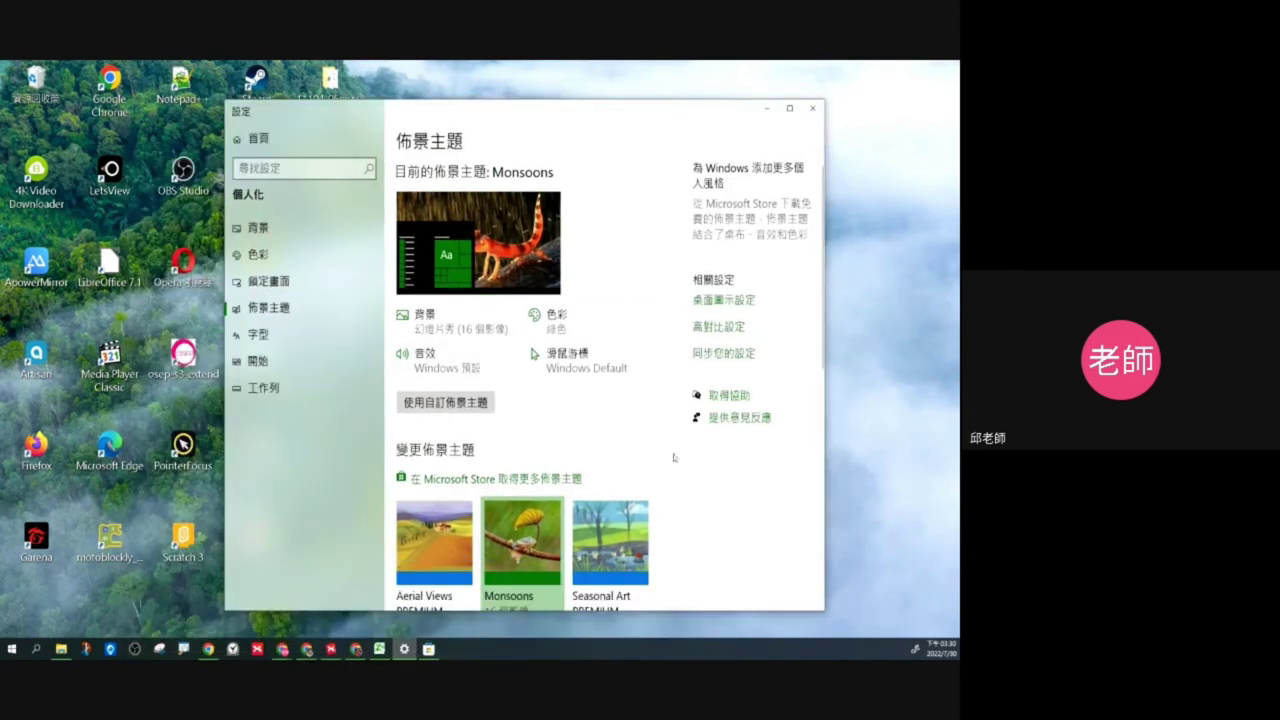
pyautogui.scroll(-2, 674, 450)
pyautogui.scroll(-4, 669, 374)
pyautogui.scroll(2, 669, 374)
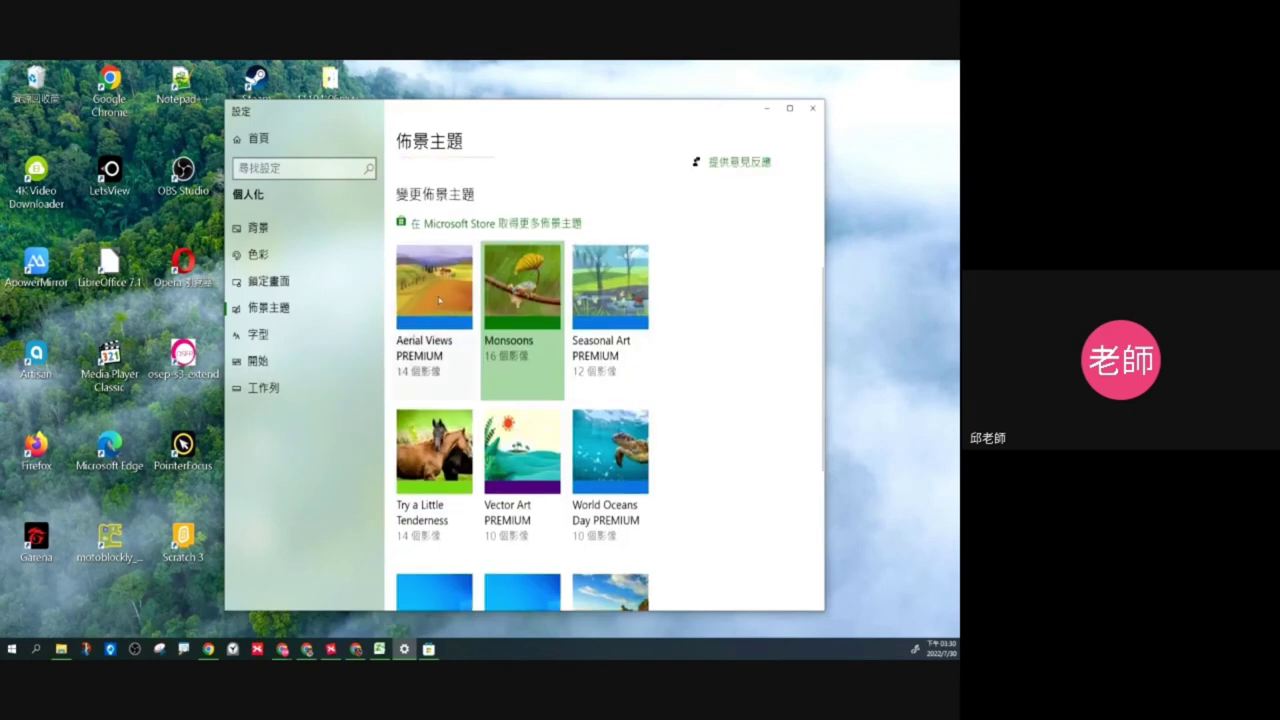
pyautogui.click(436, 305)
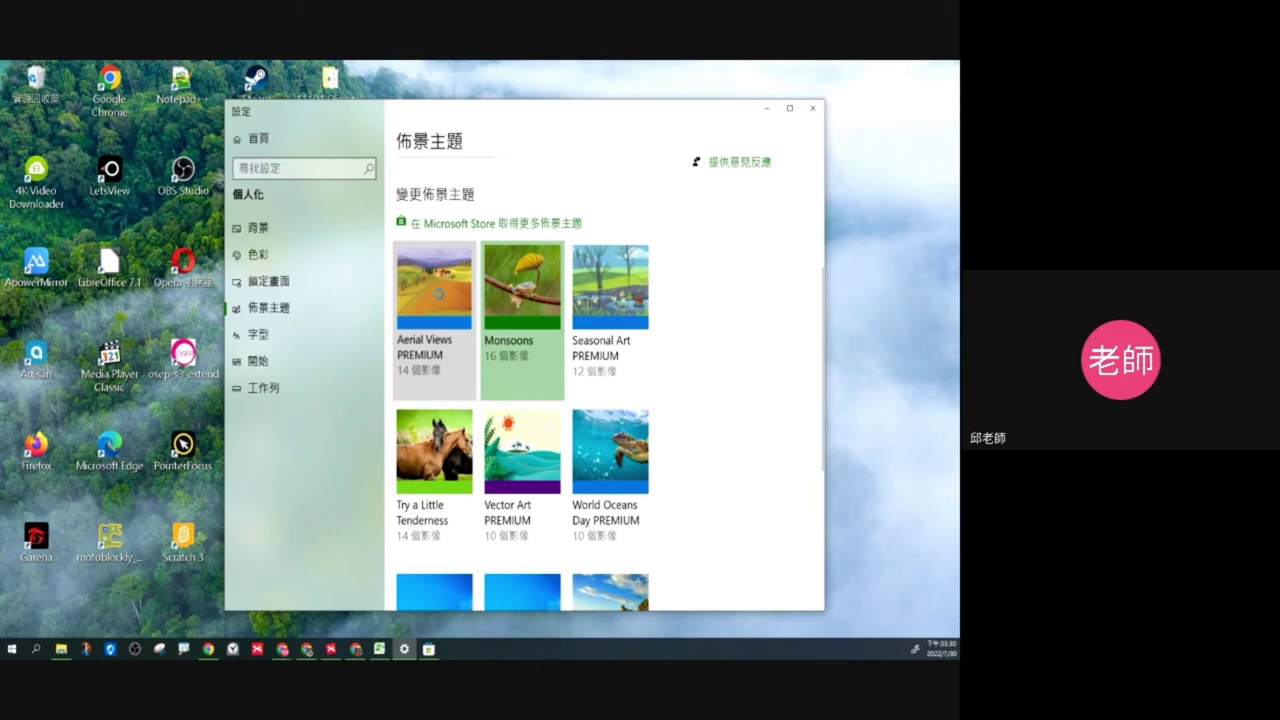
pyautogui.hotkey('alt', 'F4')
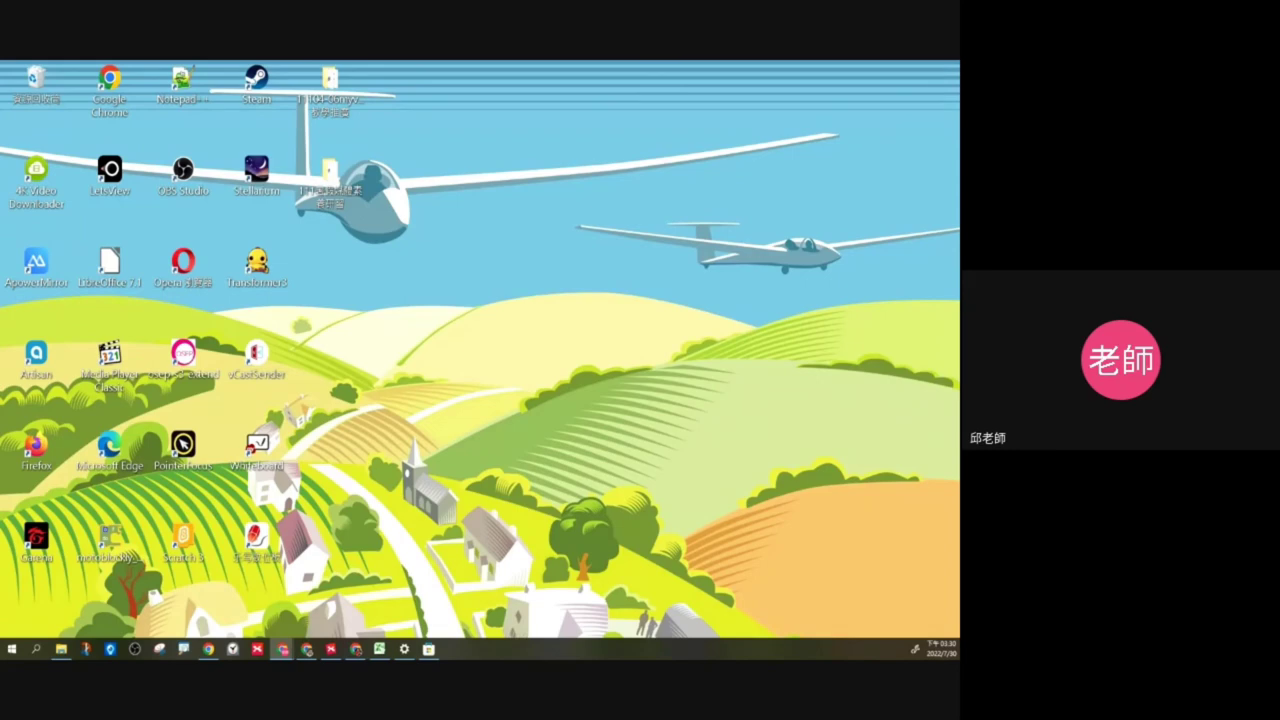
# Step: Collapse the 高我(神性), 本我(人性) and 自我(獸性) branches of 佛洛伊德 我, then re-expand 高我(神性)
pyautogui.click(331, 649)
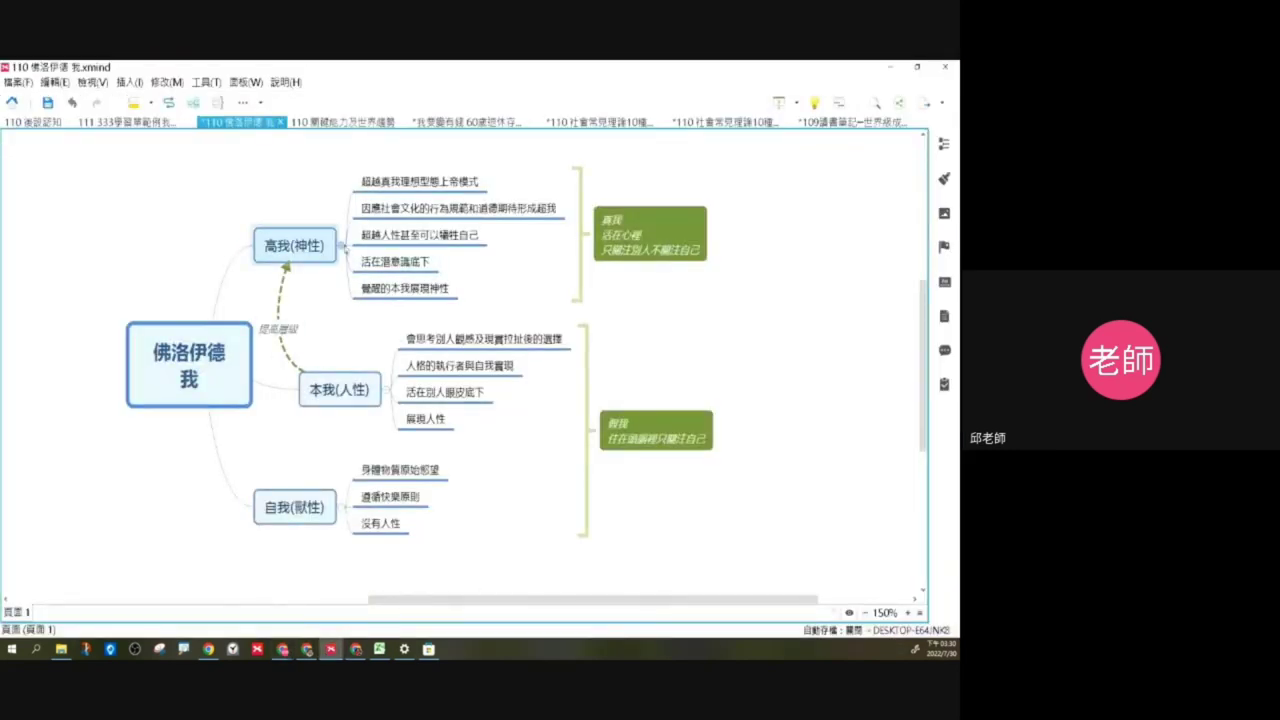
pyautogui.click(343, 246)
pyautogui.click(378, 366)
pyautogui.click(390, 367)
pyautogui.click(352, 451)
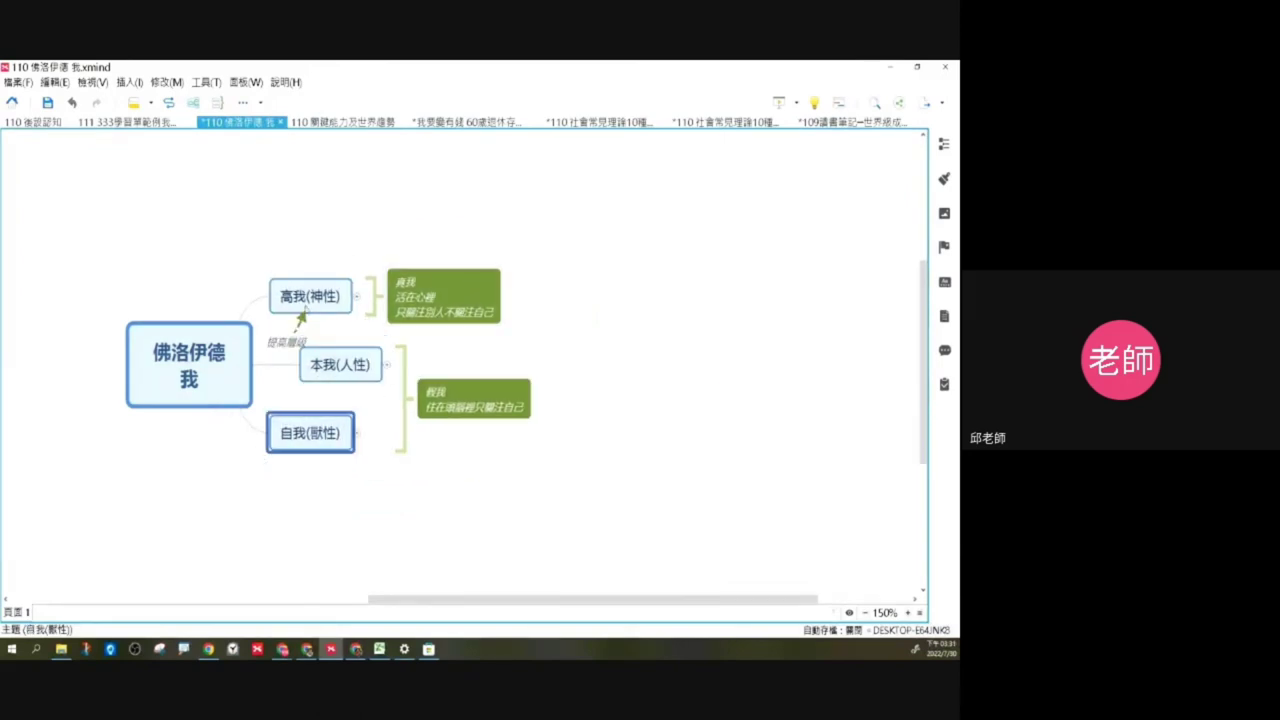
pyautogui.click(436, 209)
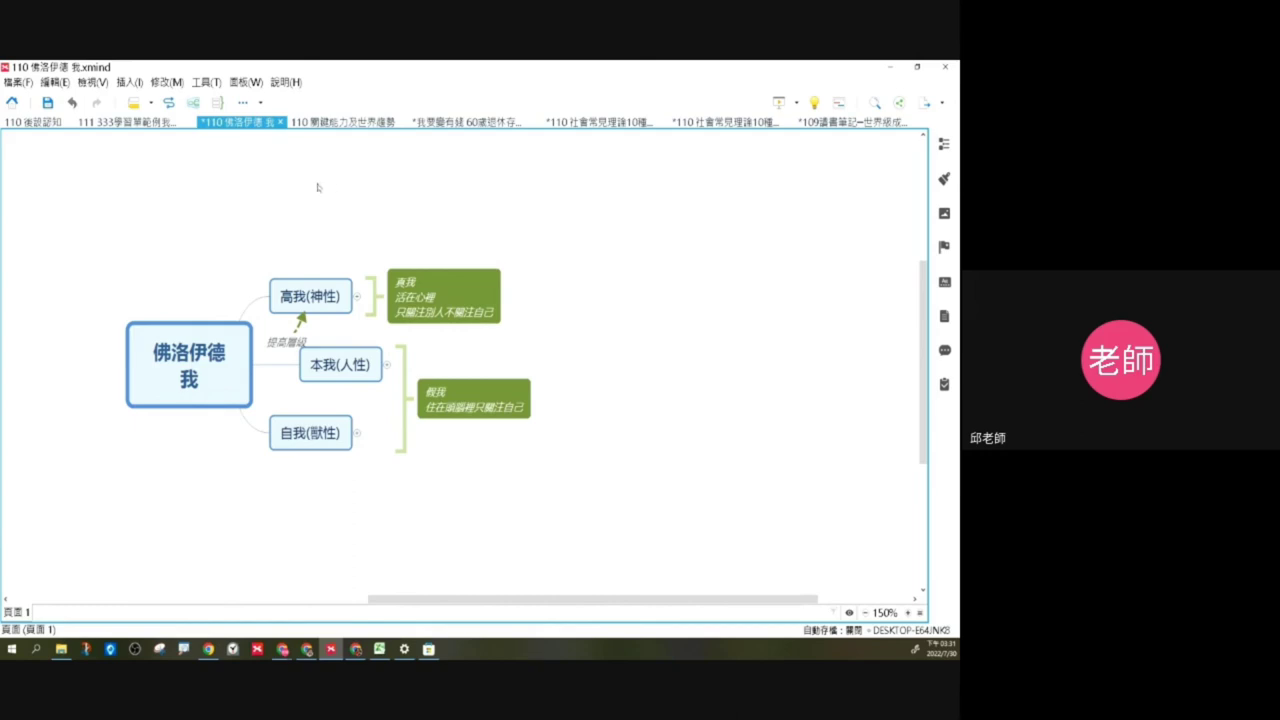
pyautogui.click(357, 296)
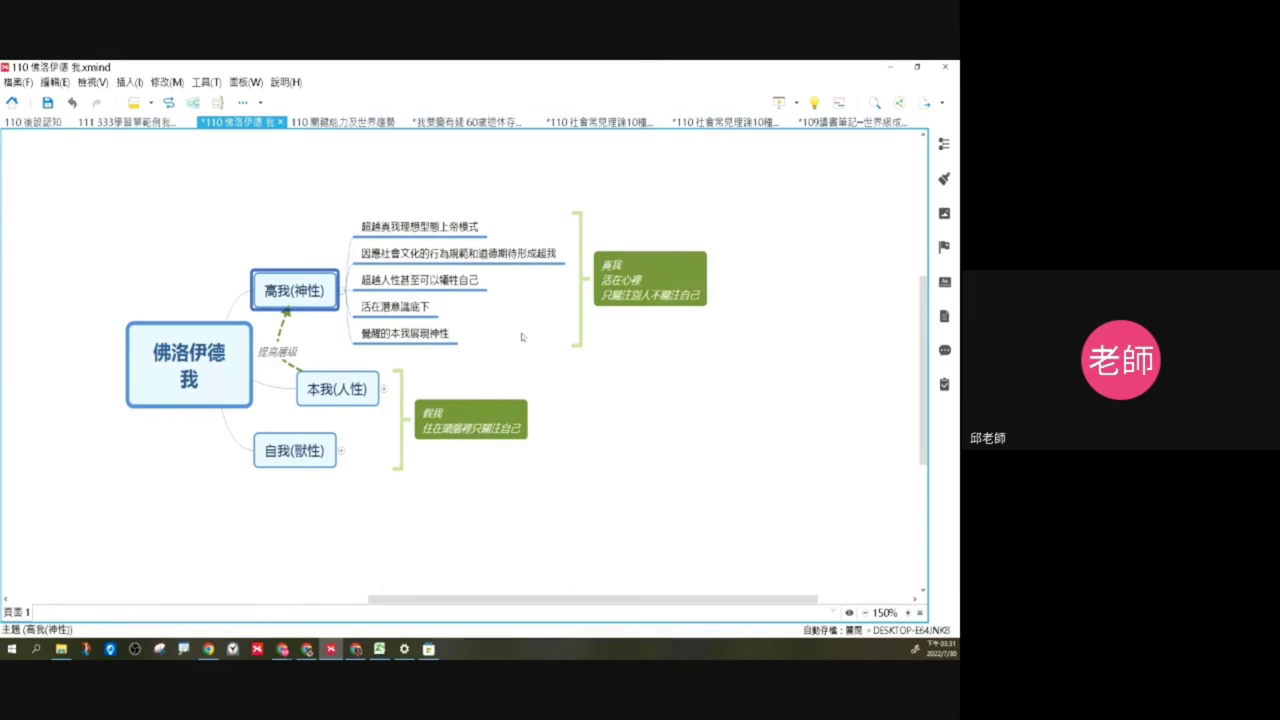
pyautogui.click(727, 378)
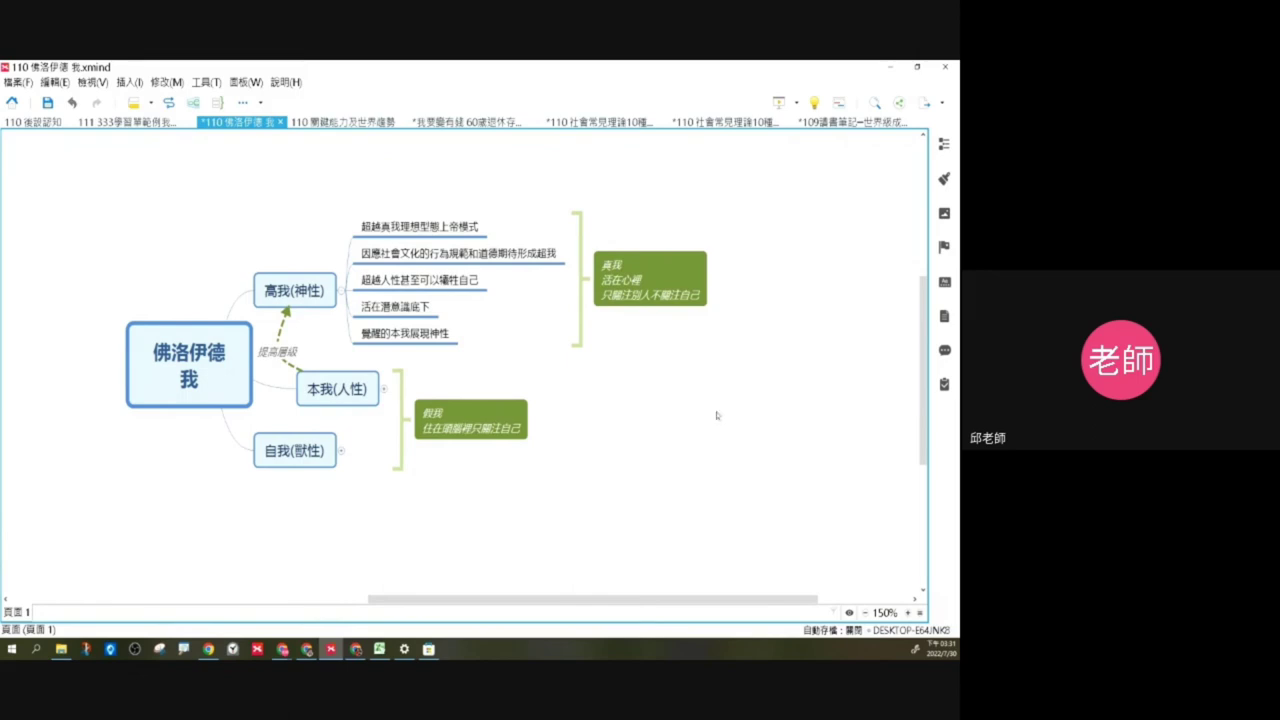
pyautogui.click(402, 230)
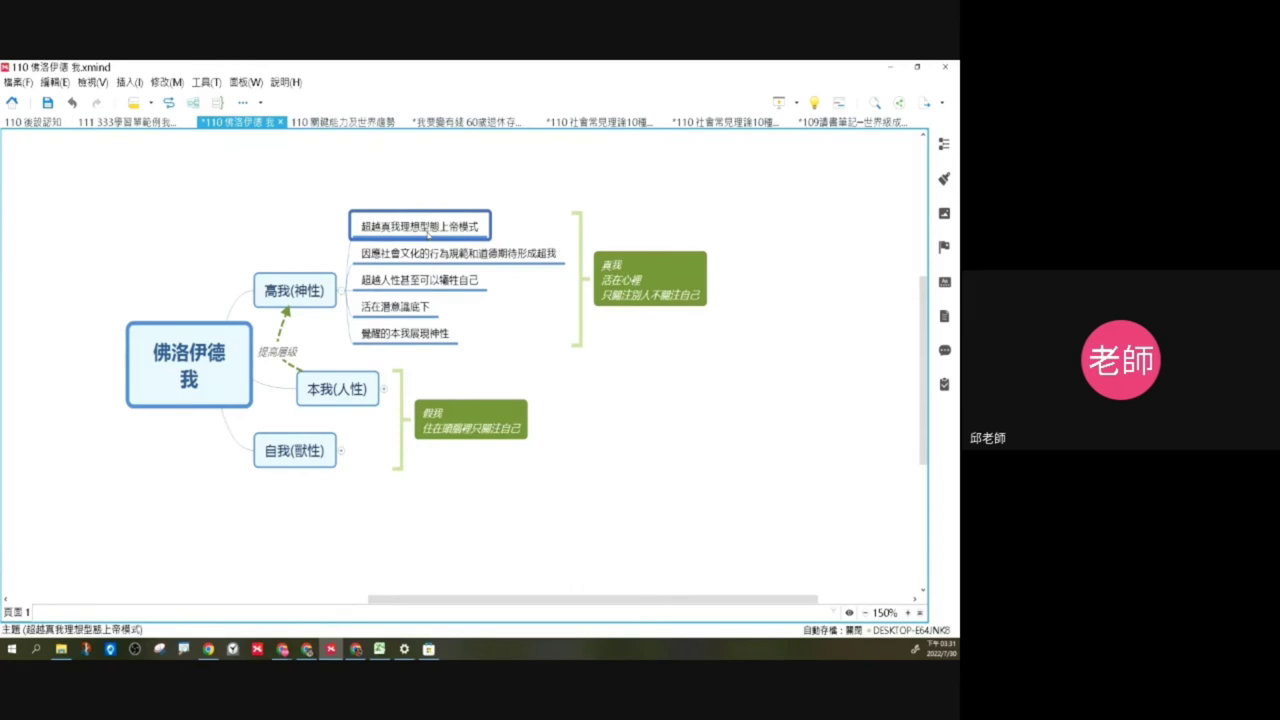
pyautogui.press('Left')
pyautogui.press('Left')
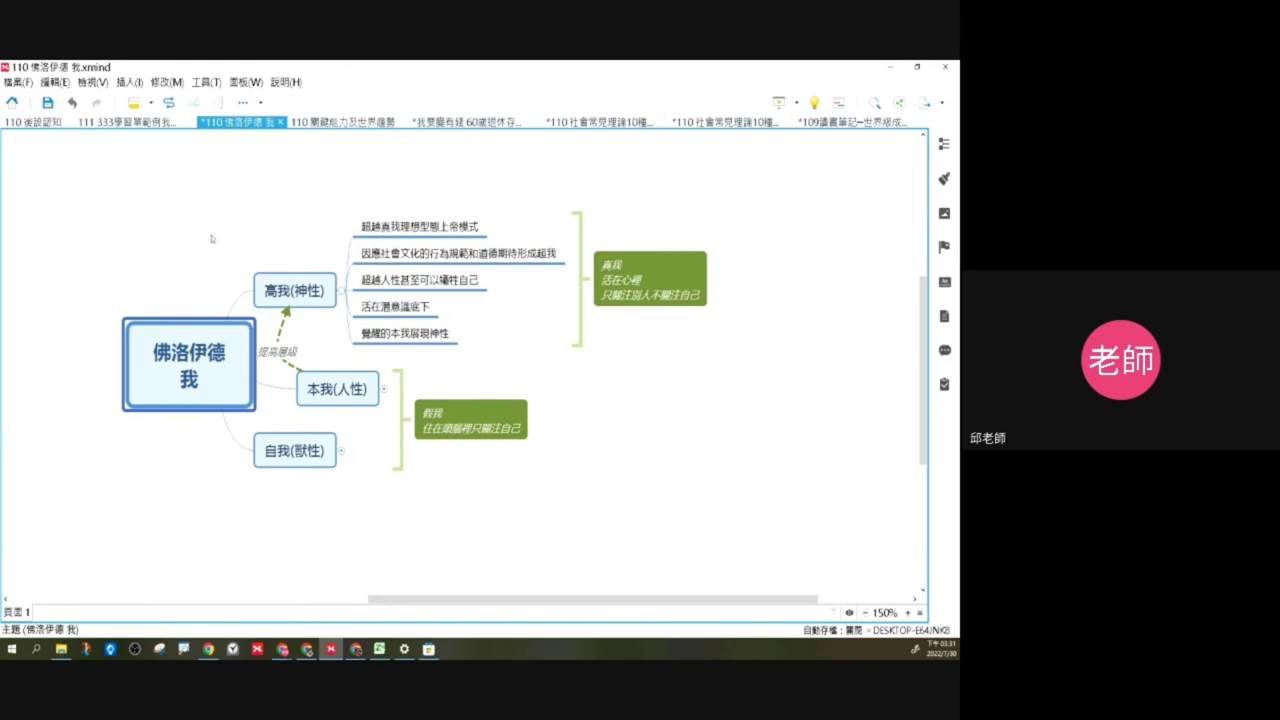
pyautogui.click(516, 358)
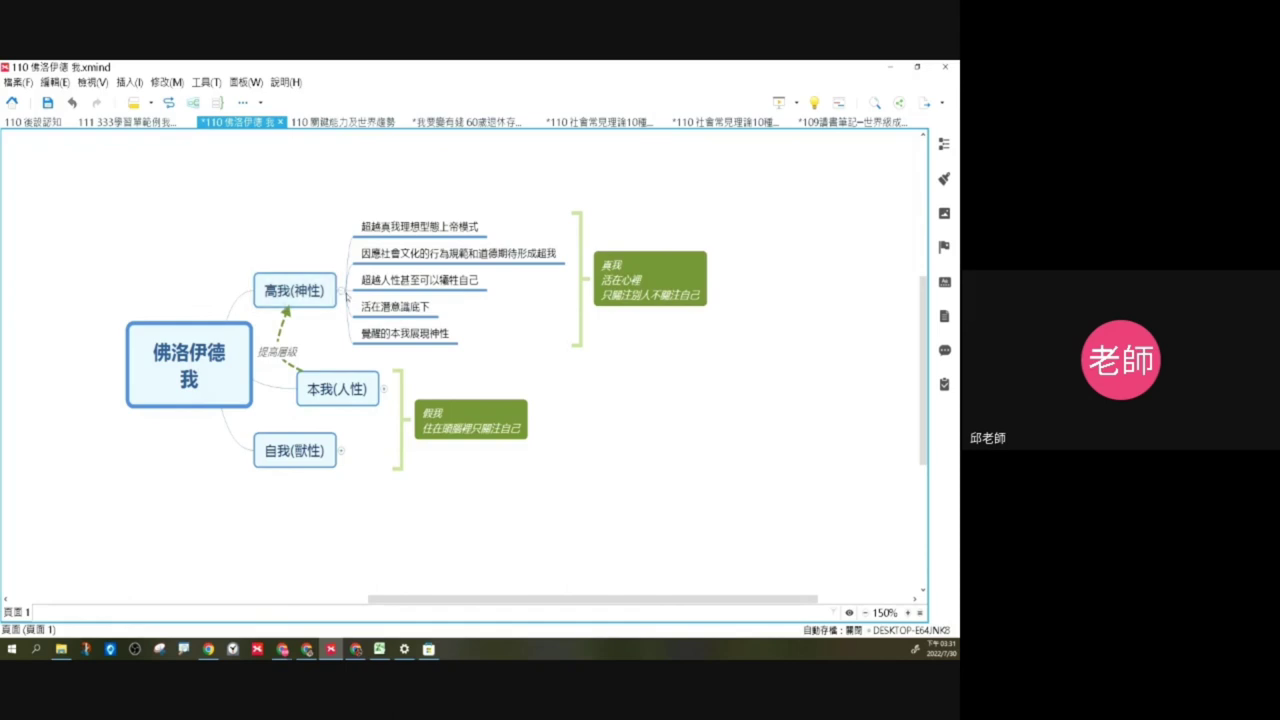